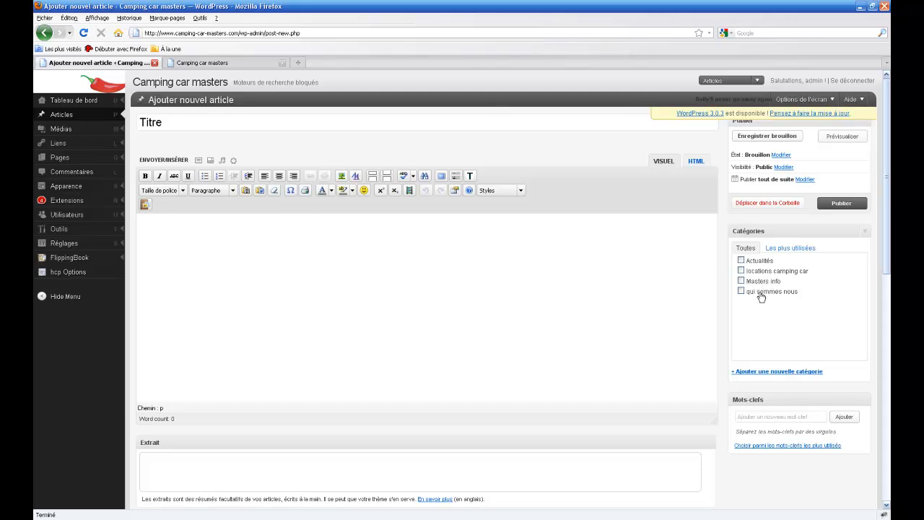
File the Titre post under the Actualités category and place the caret in the body.
{"action": "left_click", "coordinate": [741, 261]}
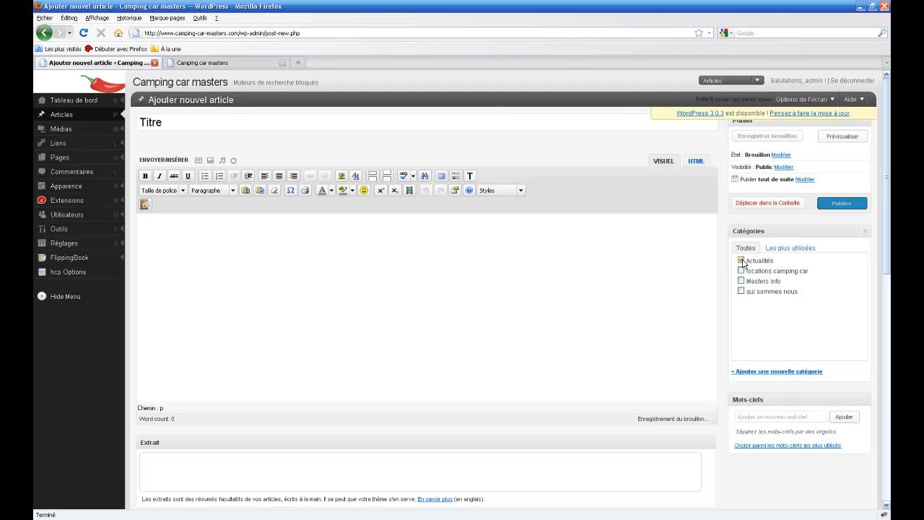
{"action": "left_click", "coordinate": [191, 232]}
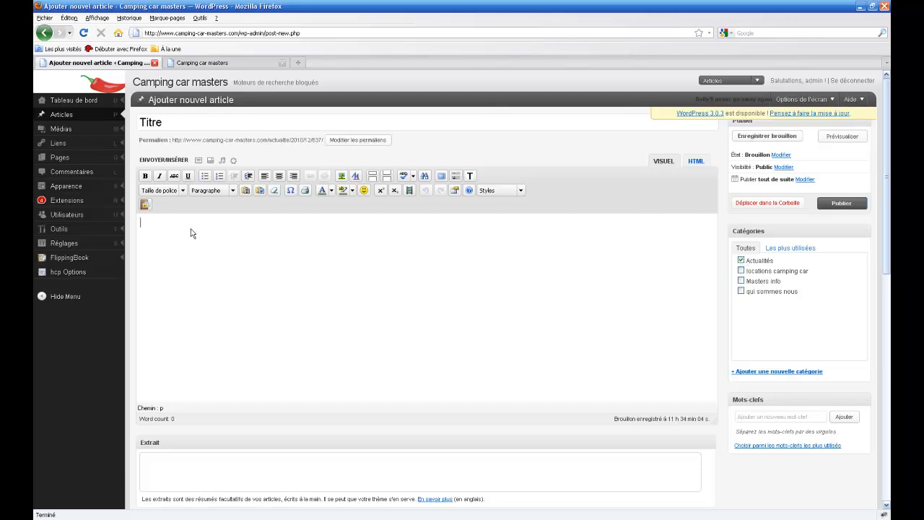
Insert the 'Texte gauche & image droite' template into the post body.
{"action": "left_click", "coordinate": [470, 177]}
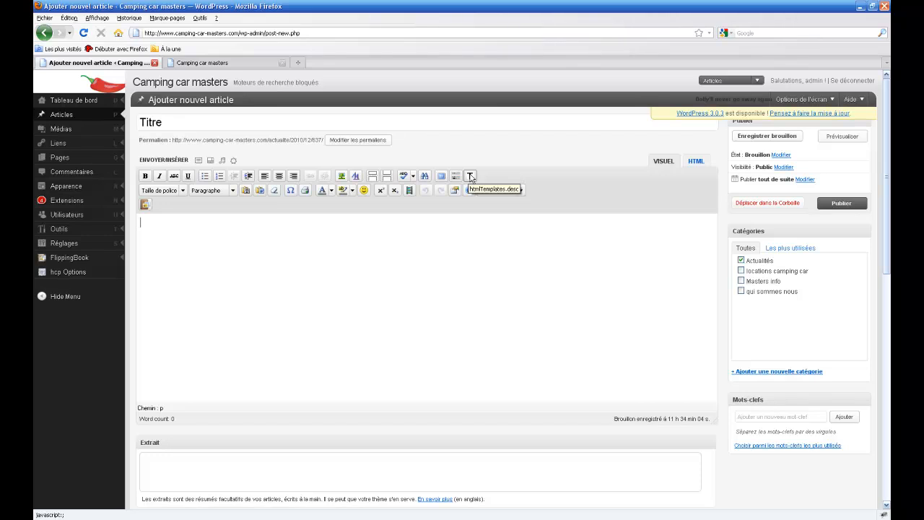
{"action": "left_click", "coordinate": [470, 176]}
{"action": "left_click", "coordinate": [219, 228]}
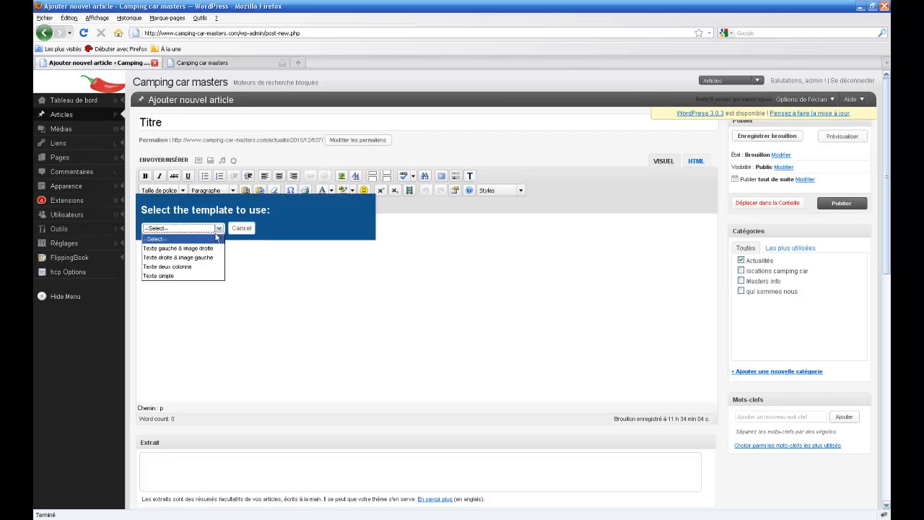
{"action": "left_click", "coordinate": [192, 249]}
{"action": "left_click", "coordinate": [200, 262]}
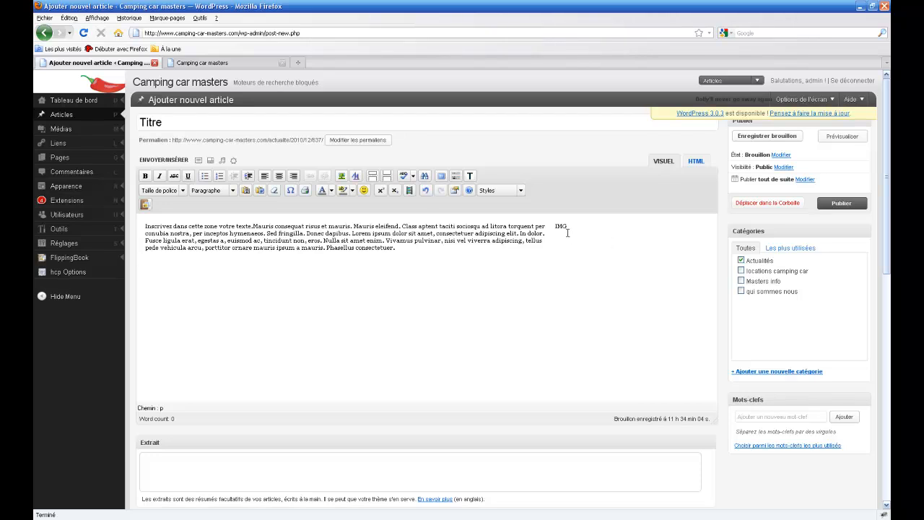
Replace the template's placeholder paragraph with 'inscrivez votre texte ici'.
{"action": "left_click", "coordinate": [540, 228]}
{"action": "left_click_drag", "start_coordinate": [395, 248], "coordinate": [145, 225]}
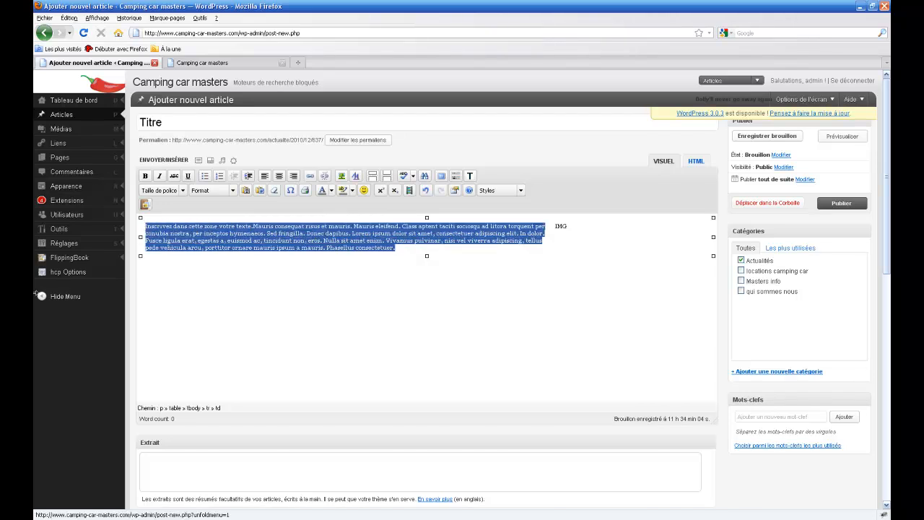
{"action": "type", "text": "inscr"}
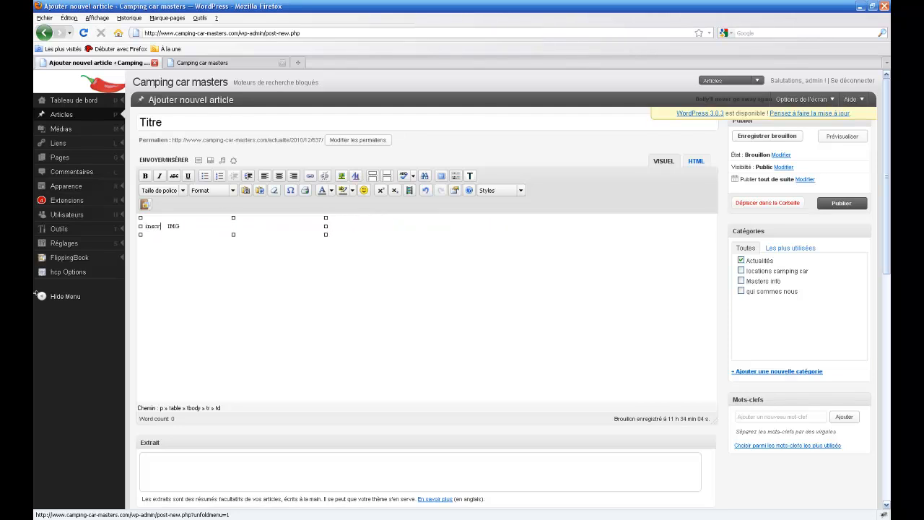
{"action": "type", "text": "ivez votre texte ici"}
Make inscrivez bold, votre italic, texte struck through and ici underlined, adding empty lines above.
{"action": "left_click_drag", "start_coordinate": [145, 226], "coordinate": [173, 228]}
{"action": "key", "text": "ctrl+b"}
{"action": "left_click_drag", "start_coordinate": [177, 226], "coordinate": [207, 228]}
{"action": "left_click", "coordinate": [158, 178]}
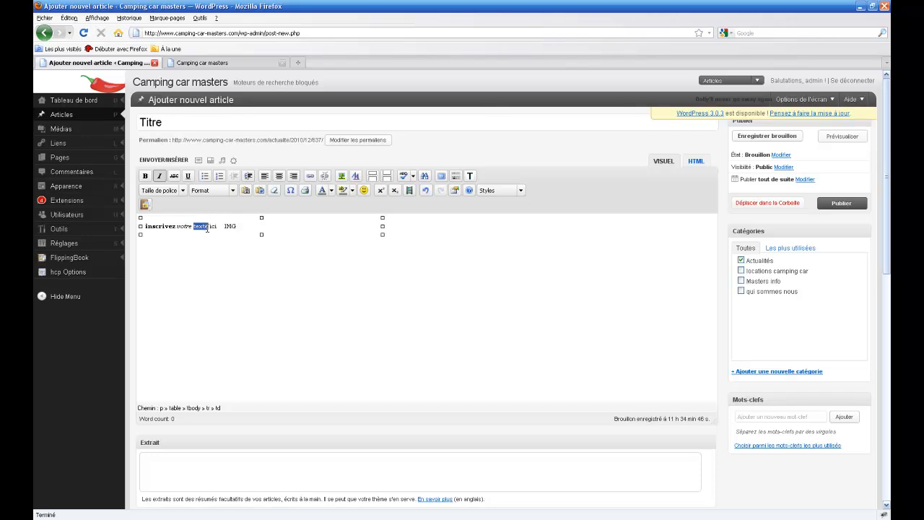
{"action": "left_click", "coordinate": [174, 176]}
{"action": "left_click_drag", "start_coordinate": [210, 225], "coordinate": [218, 226]}
{"action": "left_click", "coordinate": [189, 175]}
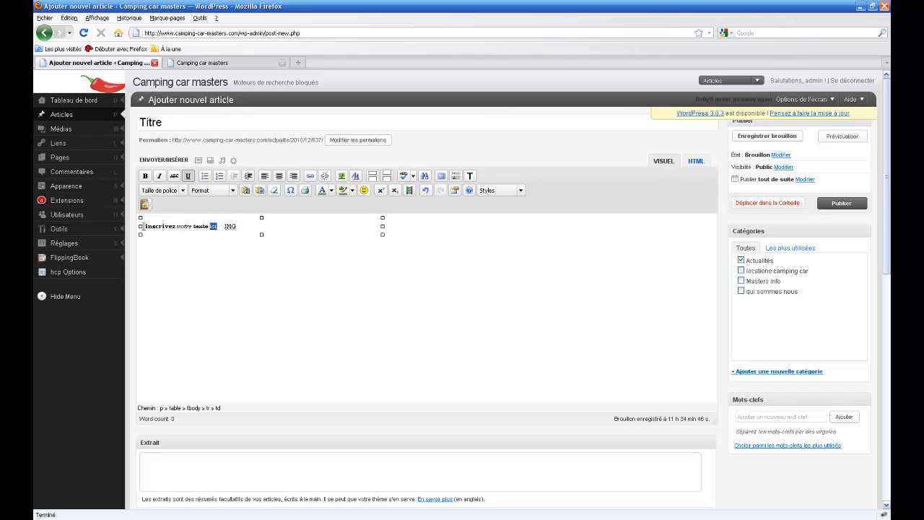
{"action": "left_click", "coordinate": [144, 225]}
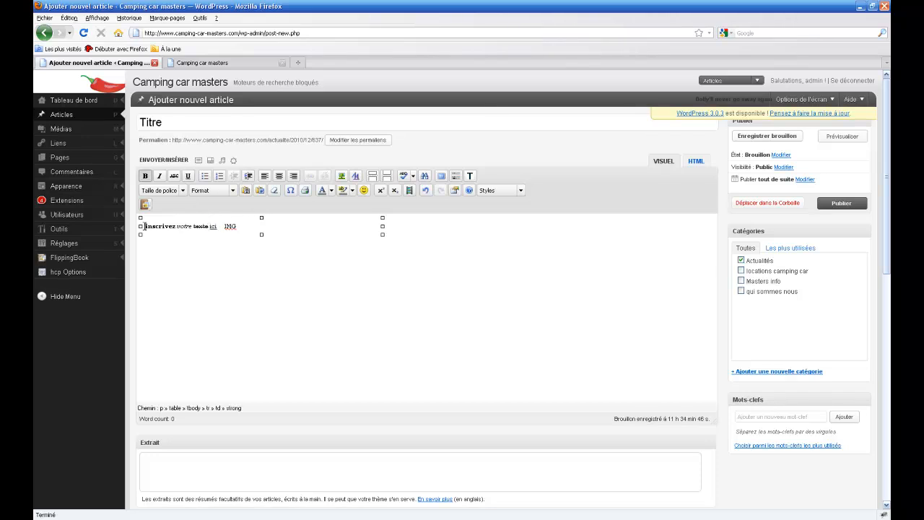
{"action": "key", "text": "Return"}
{"action": "key", "text": "Return"}
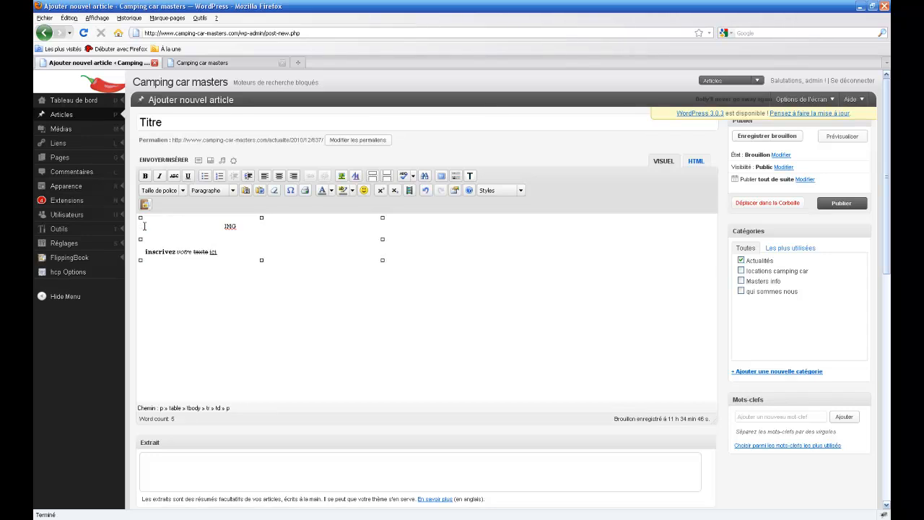
Add the heading 'Titre' formatted as Titre 1.
{"action": "type", "text": "Titre"}
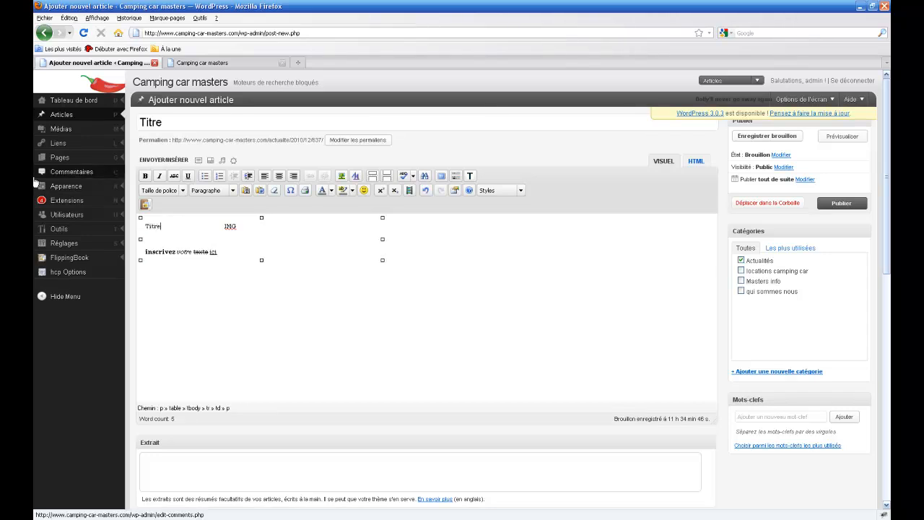
{"action": "left_click_drag", "start_coordinate": [163, 226], "coordinate": [147, 227]}
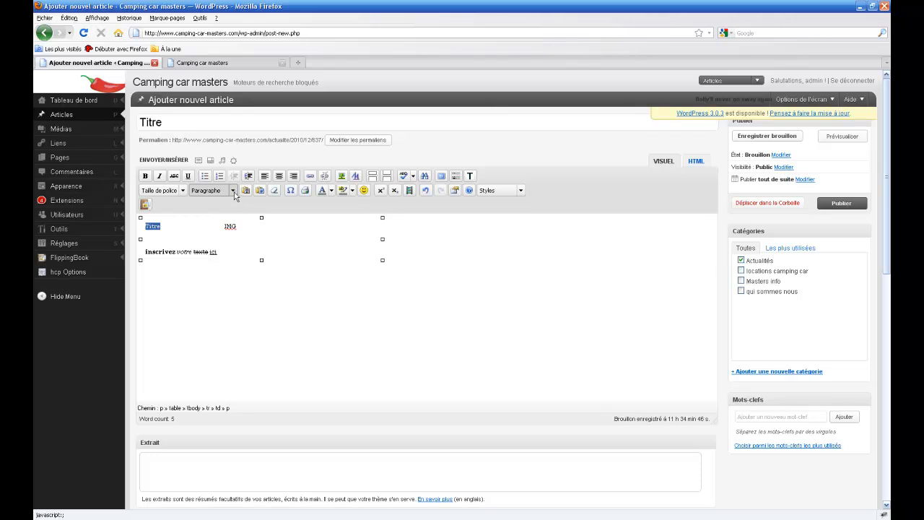
{"action": "left_click", "coordinate": [232, 190]}
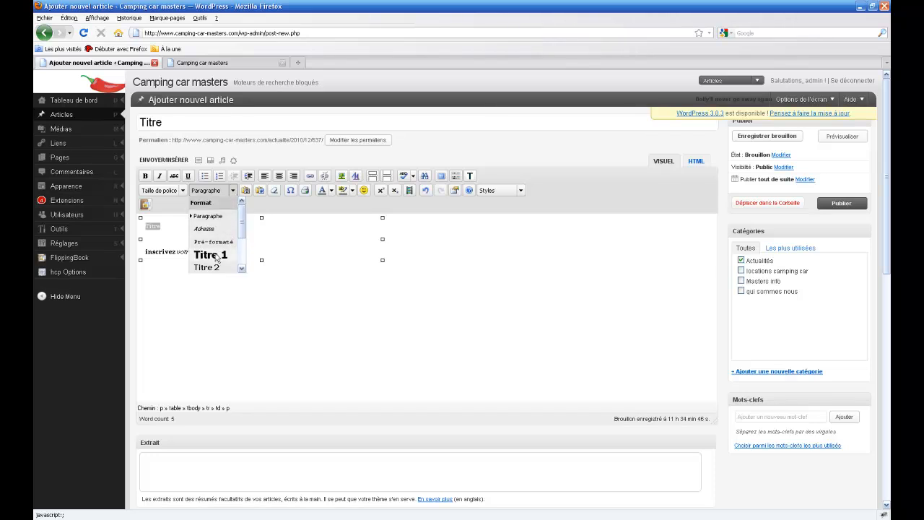
{"action": "left_click", "coordinate": [215, 257]}
Add 'Sous titre' below it formatted as a Titre 2 subheading.
{"action": "left_click", "coordinate": [176, 244]}
{"action": "type", "text": "Sous titre"}
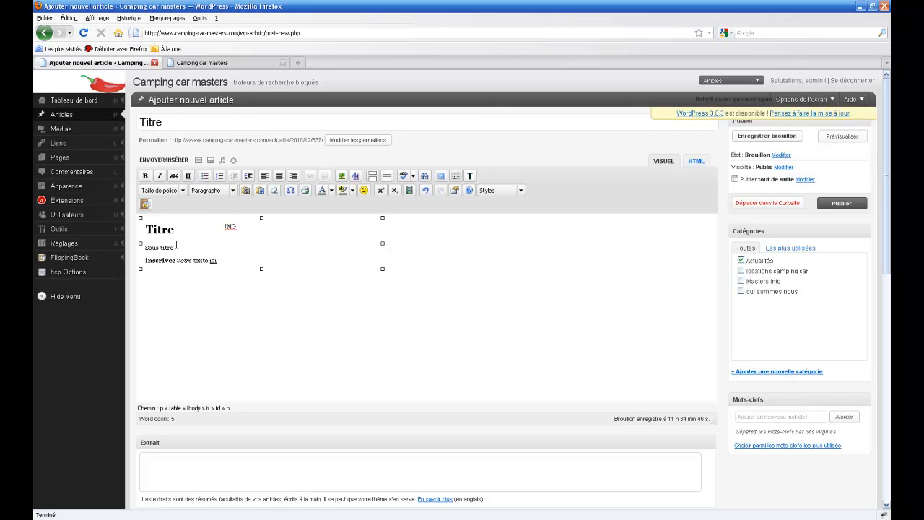
{"action": "left_click_drag", "start_coordinate": [176, 244], "coordinate": [144, 247]}
{"action": "left_click", "coordinate": [232, 191]}
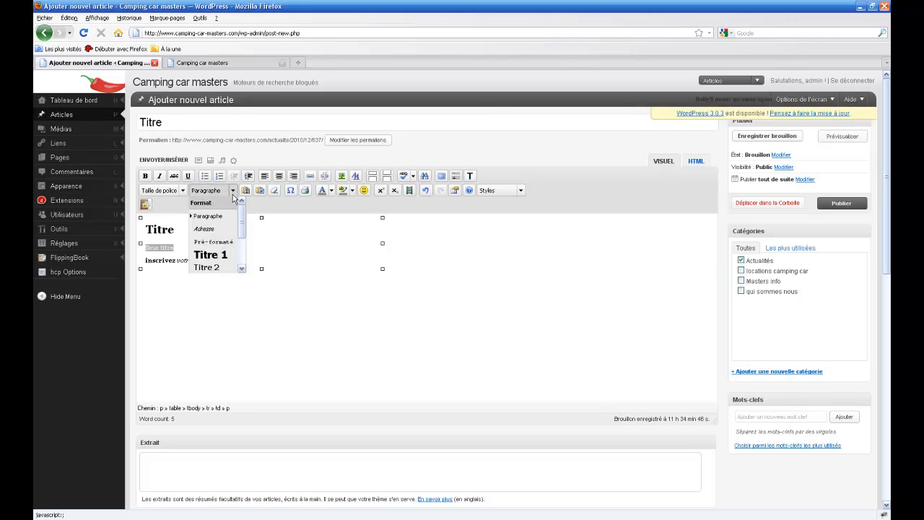
{"action": "left_click", "coordinate": [212, 265]}
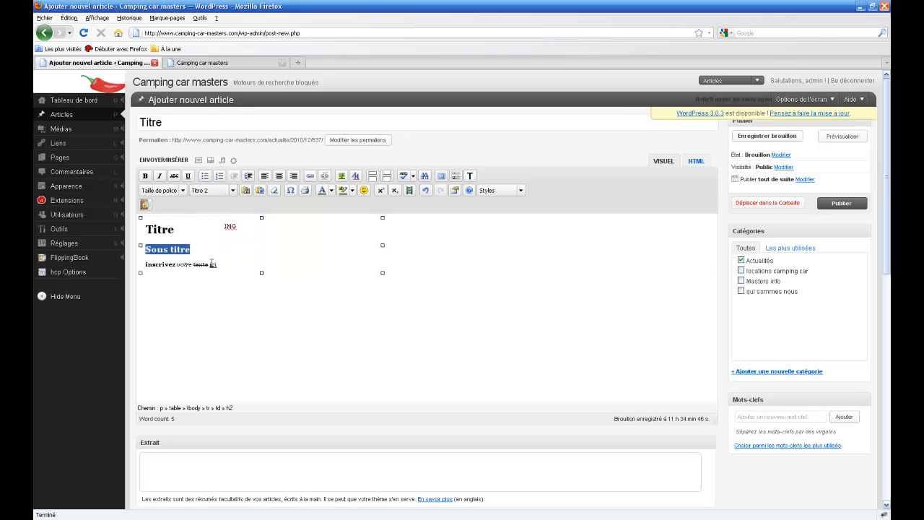
{"action": "left_click", "coordinate": [195, 252]}
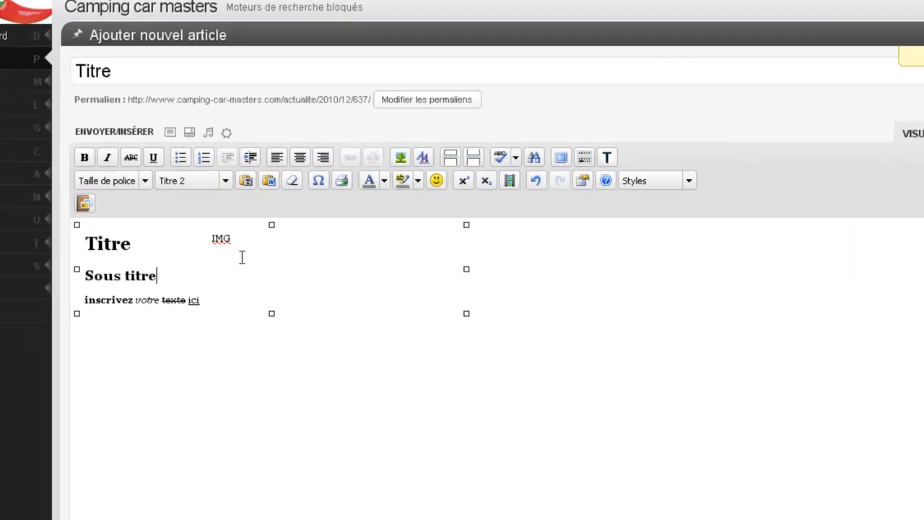
Delete the IMG placeholder and open the Ajouter une image upload window.
{"action": "left_click", "coordinate": [251, 232]}
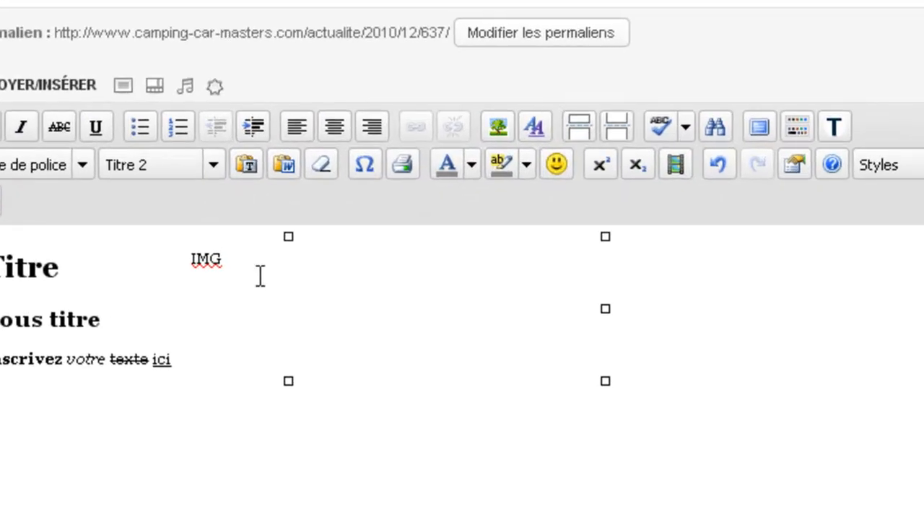
{"action": "key", "text": "BackSpace"}
{"action": "key", "text": "BackSpace"}
{"action": "key", "text": "BackSpace"}
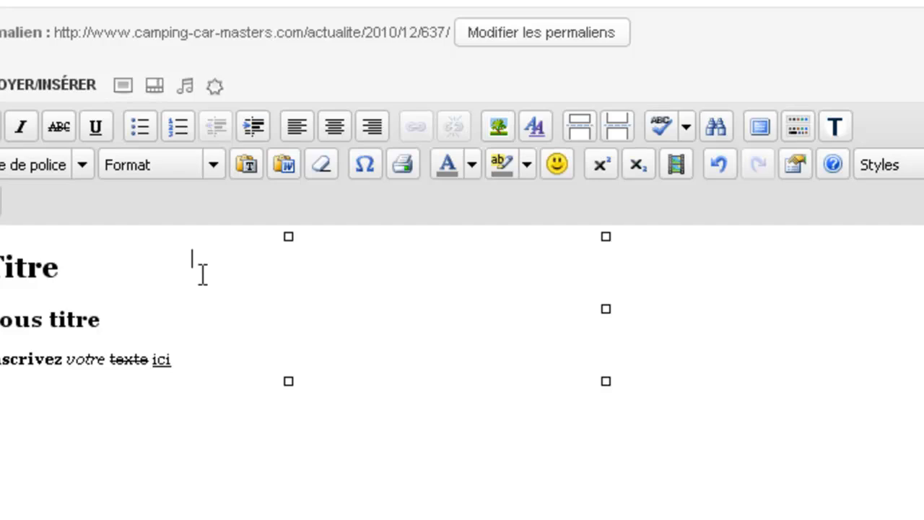
{"action": "left_click", "coordinate": [121, 85]}
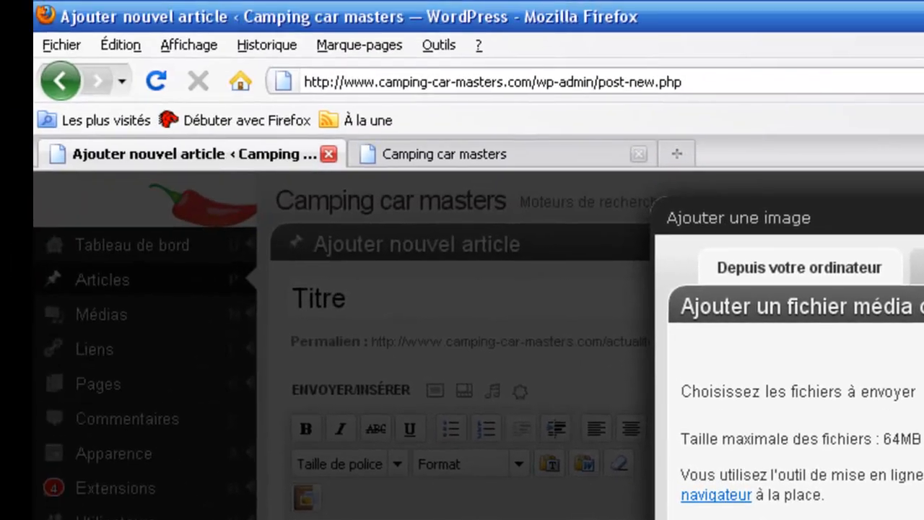
Upload Coucher de soleil.jpg from the Échantillons d'images folder.
{"action": "left_click", "coordinate": [786, 144]}
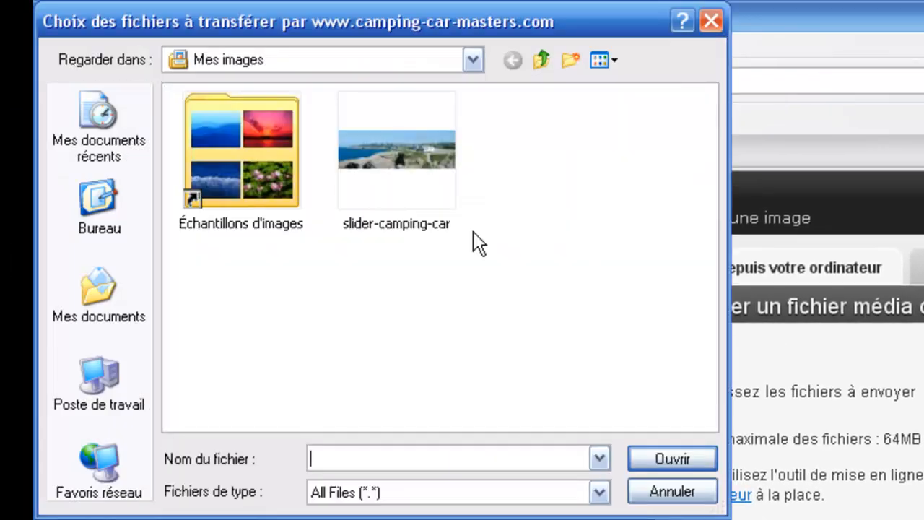
{"action": "double_click", "coordinate": [255, 153]}
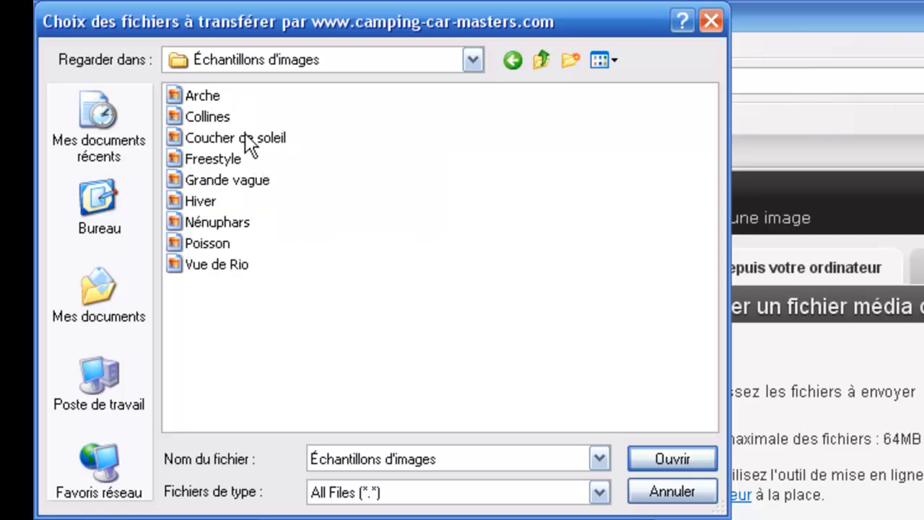
{"action": "left_click", "coordinate": [244, 132]}
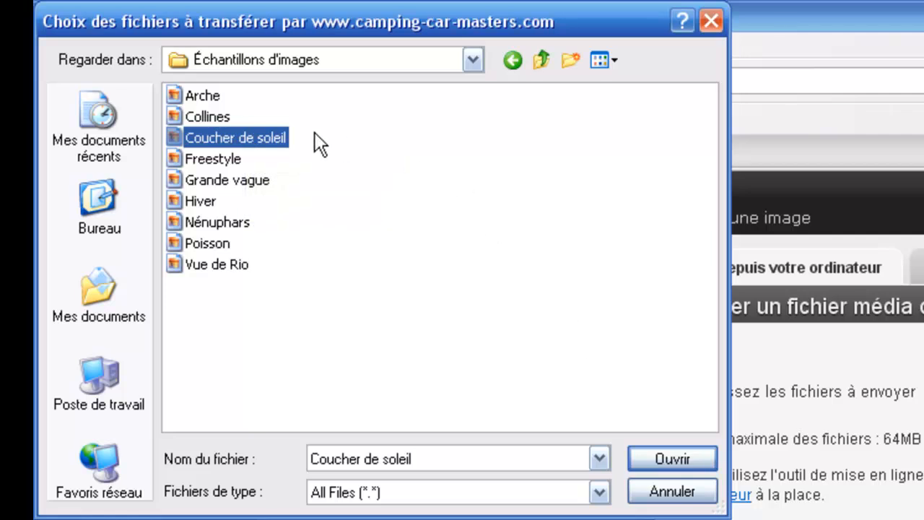
{"action": "mouse_move", "coordinate": [282, 134]}
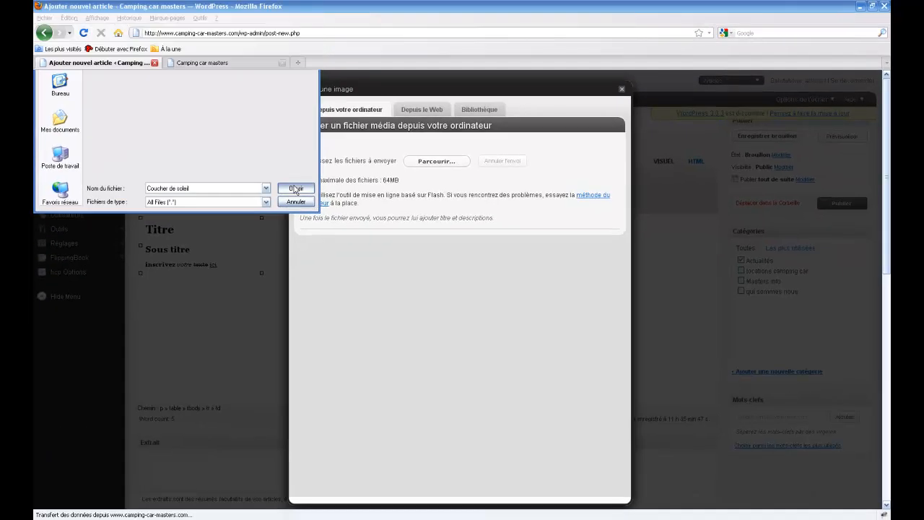
{"action": "left_click", "coordinate": [295, 189]}
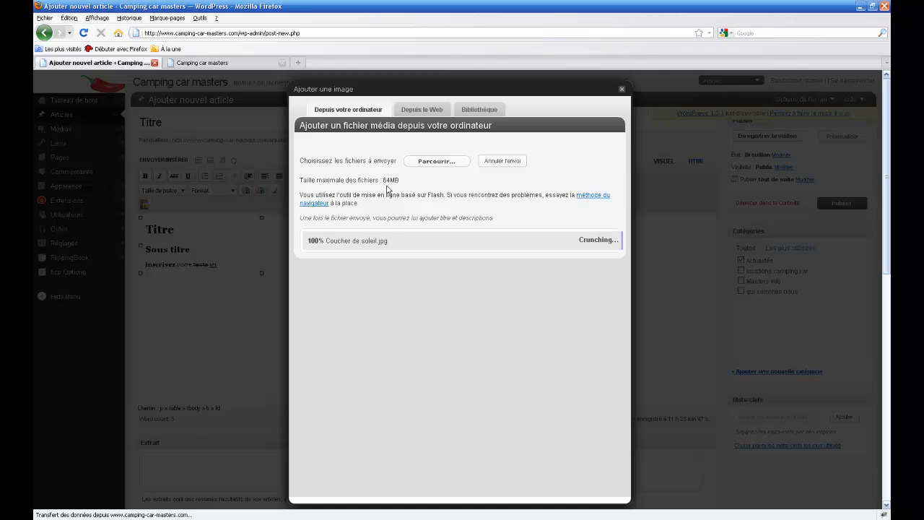
Upload Poisson.jpg and Vue de Rio.jpg together from the computer.
{"action": "left_click", "coordinate": [425, 163]}
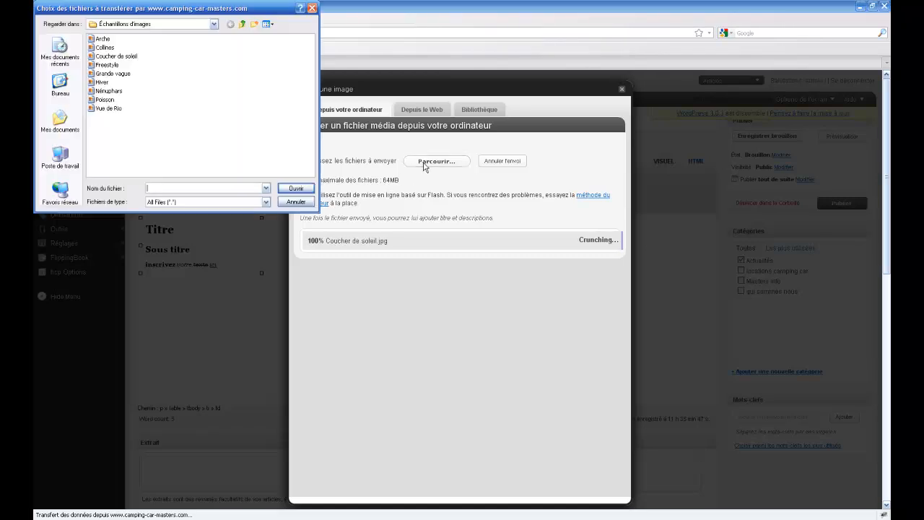
{"action": "left_click_drag", "start_coordinate": [129, 119], "coordinate": [110, 103]}
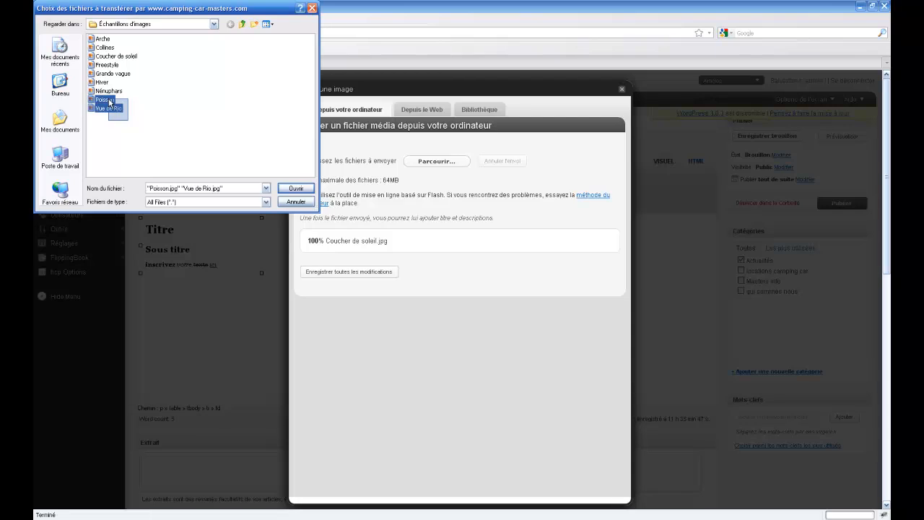
{"action": "left_click", "coordinate": [281, 188]}
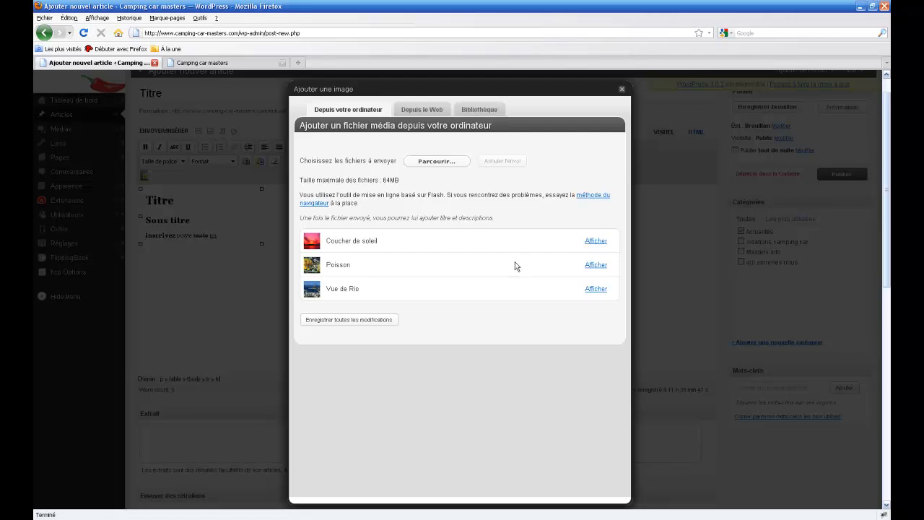
Show the Poisson image's details and change its title to 'camping car 38'.
{"action": "left_click", "coordinate": [594, 266]}
{"action": "scroll", "coordinate": [543, 254], "scroll_direction": "down", "scroll_amount": 2}
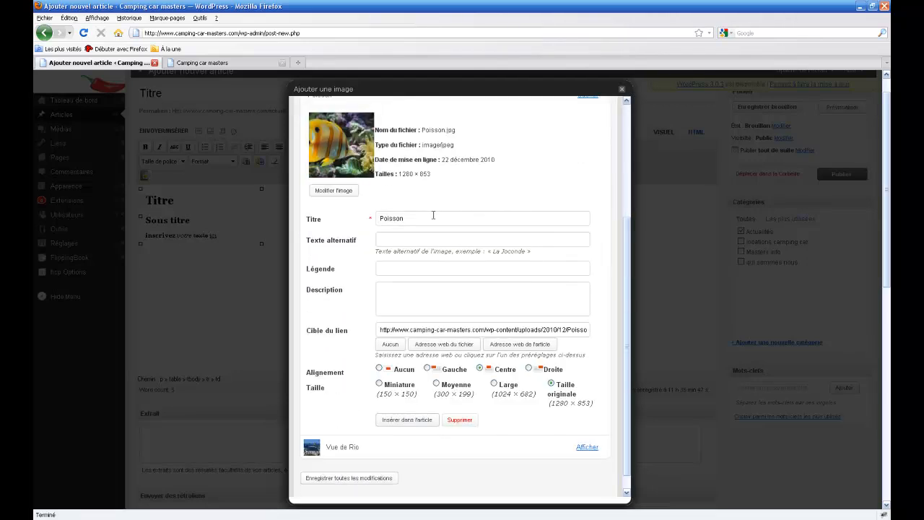
{"action": "left_click_drag", "start_coordinate": [416, 218], "coordinate": [355, 218]}
{"action": "left_click_drag", "start_coordinate": [422, 130], "coordinate": [444, 133]}
{"action": "left_click_drag", "start_coordinate": [409, 219], "coordinate": [380, 218]}
{"action": "type", "text": "camping car 38"}
Set its alt text to 'camping car isere' and description to 'masters france rhone alpes'.
{"action": "left_click", "coordinate": [401, 238]}
{"action": "type", "text": "camping car isere"}
{"action": "left_click", "coordinate": [420, 289]}
{"action": "type", "text": "masters france"}
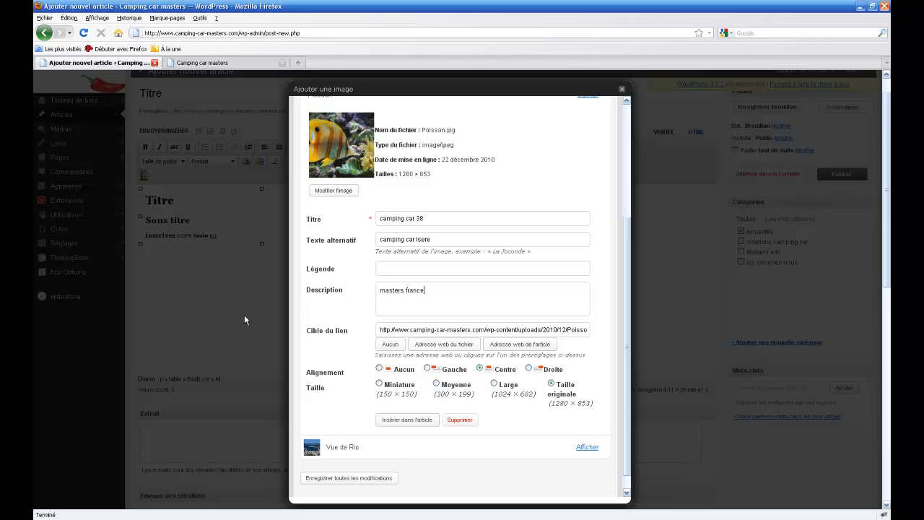
{"action": "type", "text": " rhone alpes"}
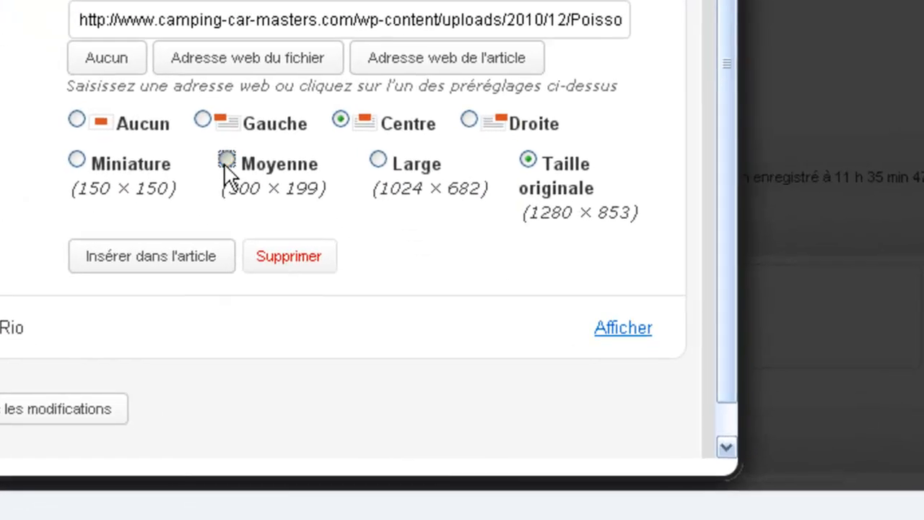
Insert the fish image into the post at Moyenne size and preview the post.
{"action": "left_click", "coordinate": [436, 383]}
{"action": "left_click", "coordinate": [123, 266]}
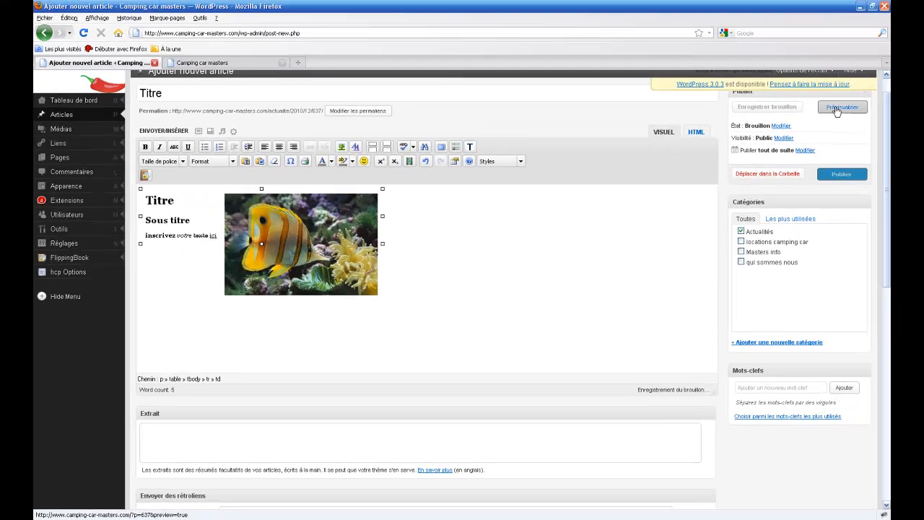
{"action": "left_click", "coordinate": [836, 109]}
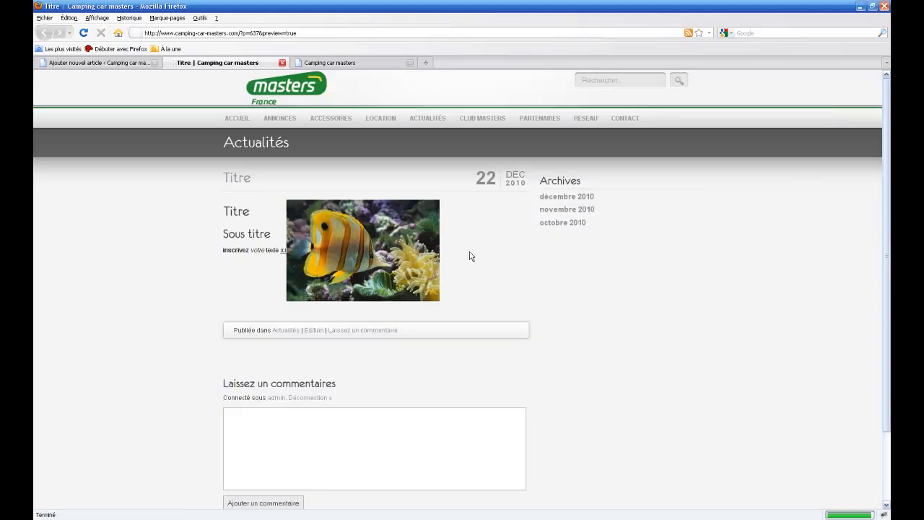
Enlarge the fish image in the preview, then close the preview to return to the editor.
{"action": "left_click", "coordinate": [315, 252]}
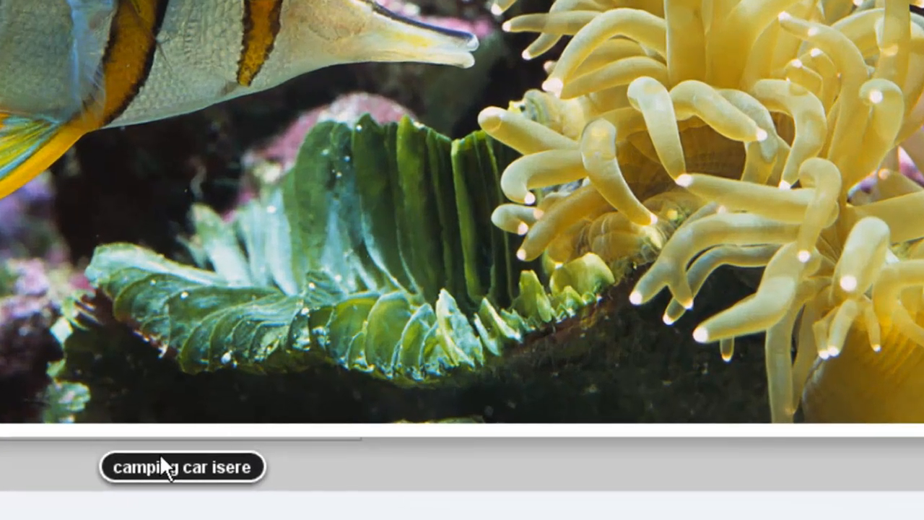
{"action": "left_click_drag", "start_coordinate": [133, 466], "coordinate": [648, 105]}
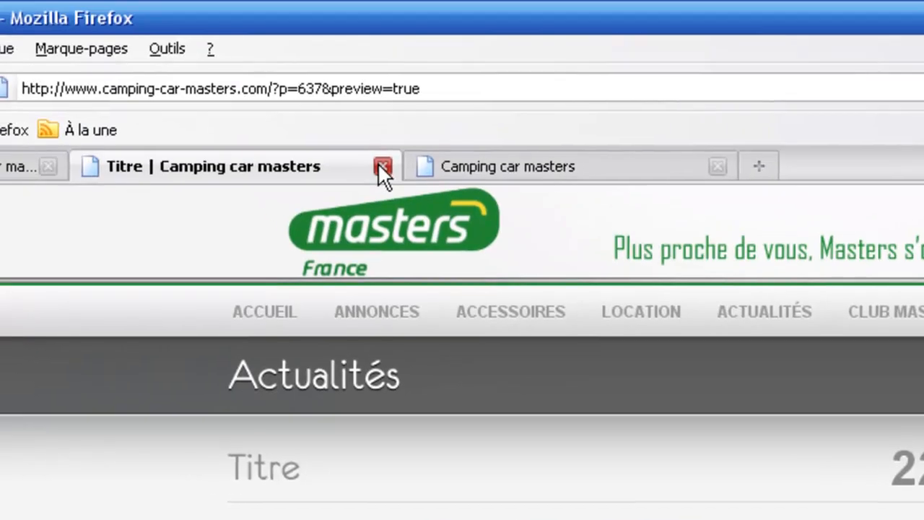
{"action": "left_click", "coordinate": [381, 167]}
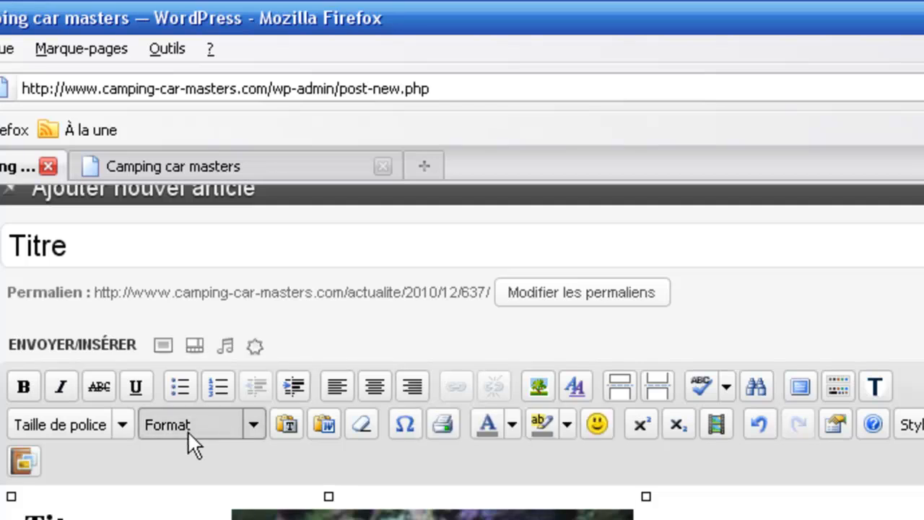
{"action": "left_click", "coordinate": [122, 426]}
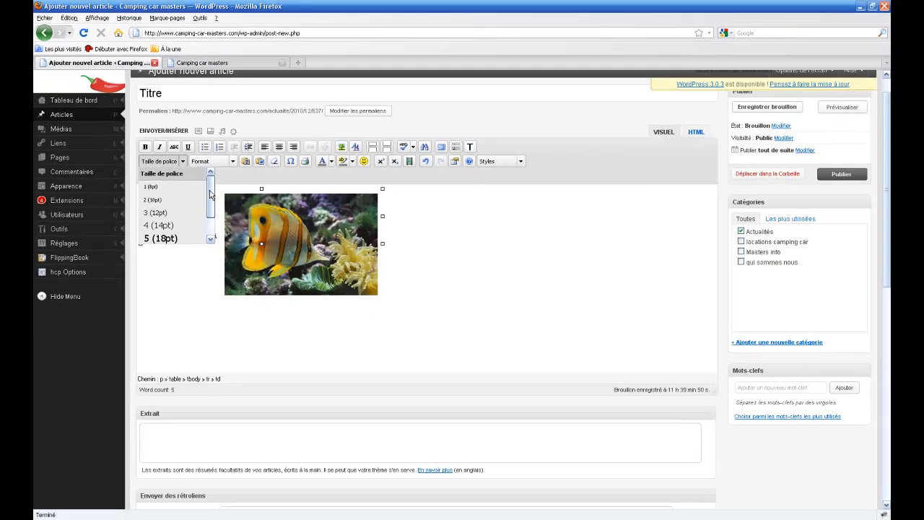
{"action": "left_click_drag", "start_coordinate": [209, 195], "coordinate": [209, 217]}
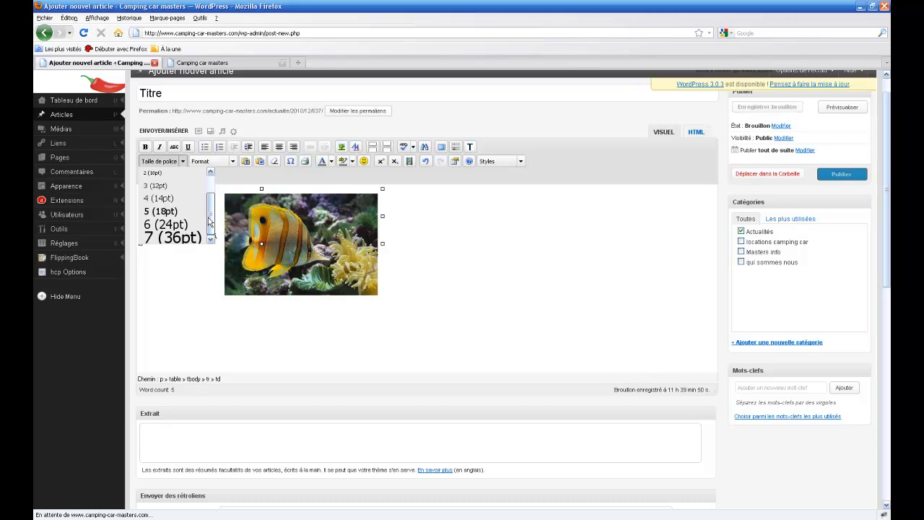
{"action": "left_click_drag", "start_coordinate": [209, 222], "coordinate": [210, 184]}
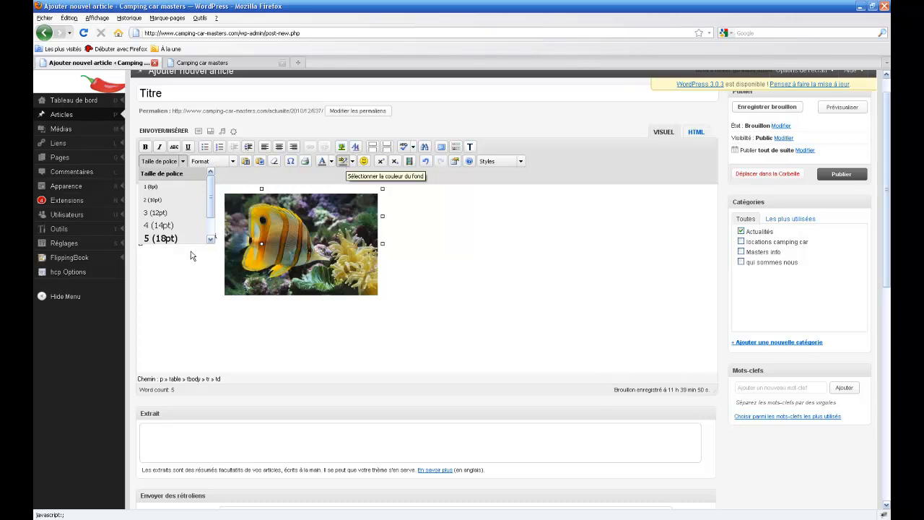
{"action": "left_click", "coordinate": [219, 239]}
{"action": "left_click", "coordinate": [217, 239]}
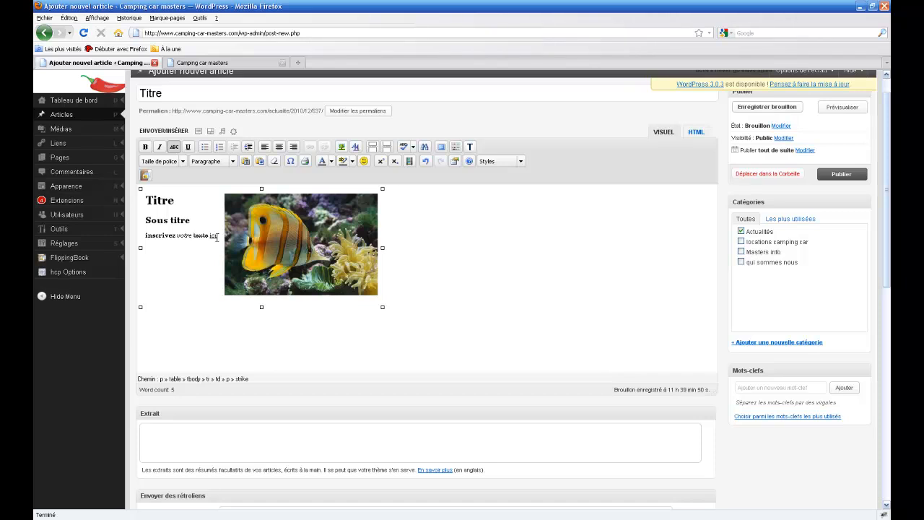
Add a non-underlined 'lien hypertexte' line below 'ici' and bring up its link dialog.
{"action": "left_click", "coordinate": [216, 236]}
{"action": "key", "text": "Return"}
{"action": "key", "text": "ctrl+u"}
{"action": "type", "text": "lien hv"}
{"action": "type", "text": "pertexte"}
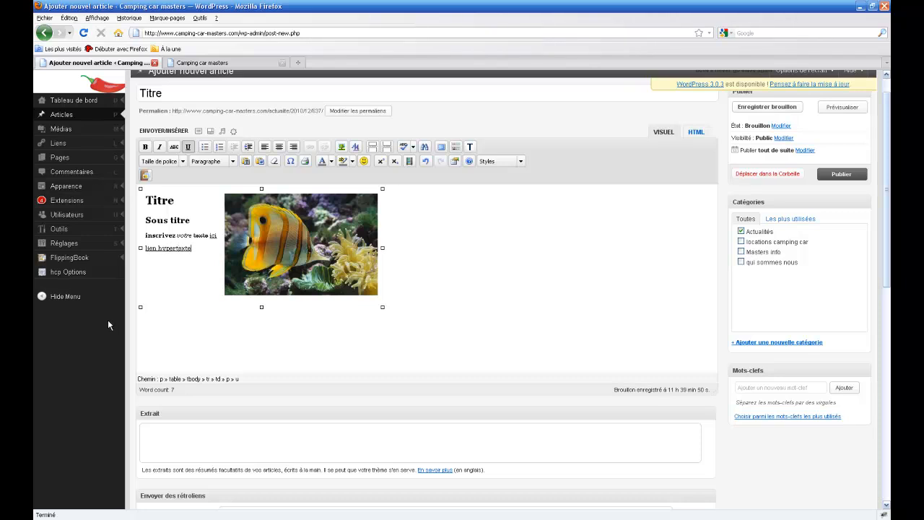
{"action": "mouse_move", "coordinate": [193, 249]}
{"action": "left_mouse_down"}
{"action": "mouse_move", "coordinate": [146, 249]}
{"action": "mouse_move", "coordinate": [189, 249]}
{"action": "left_mouse_up"}
{"action": "left_click", "coordinate": [188, 147]}
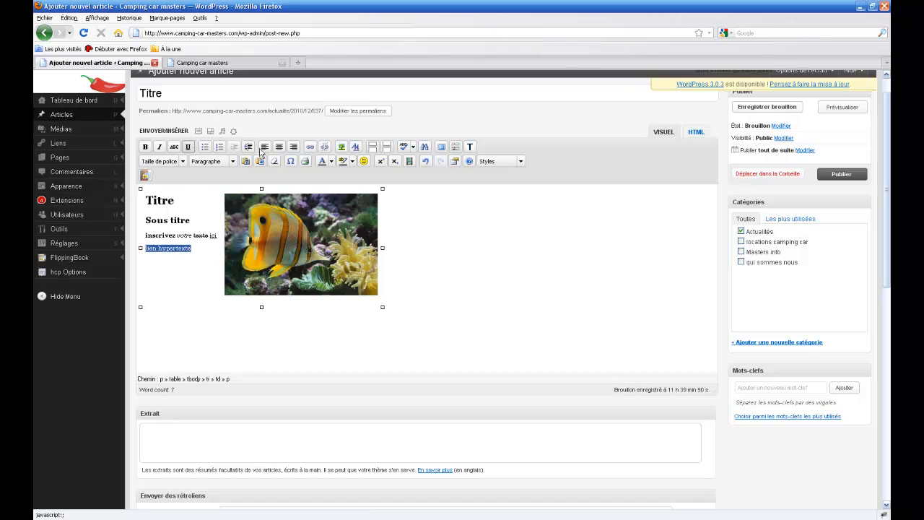
{"action": "left_click", "coordinate": [309, 147]}
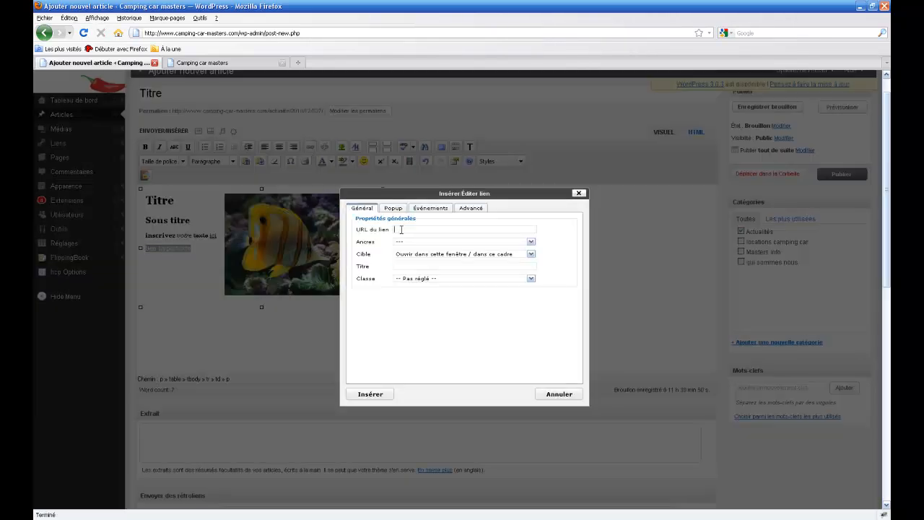
{"action": "type", "text": "www."}
{"action": "key", "text": "BackSpace"}
{"action": "key", "text": "BackSpace"}
{"action": "key", "text": "BackSpace"}
{"action": "key", "text": "BackSpace"}
{"action": "left_click", "coordinate": [215, 65]}
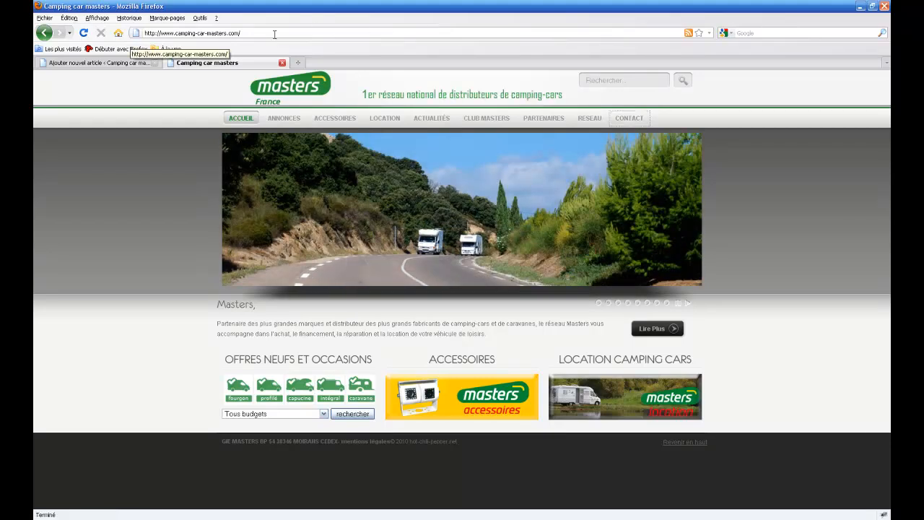
Open the site's CONTACT page, copy its address, and return to the post editor.
{"action": "left_click", "coordinate": [619, 122]}
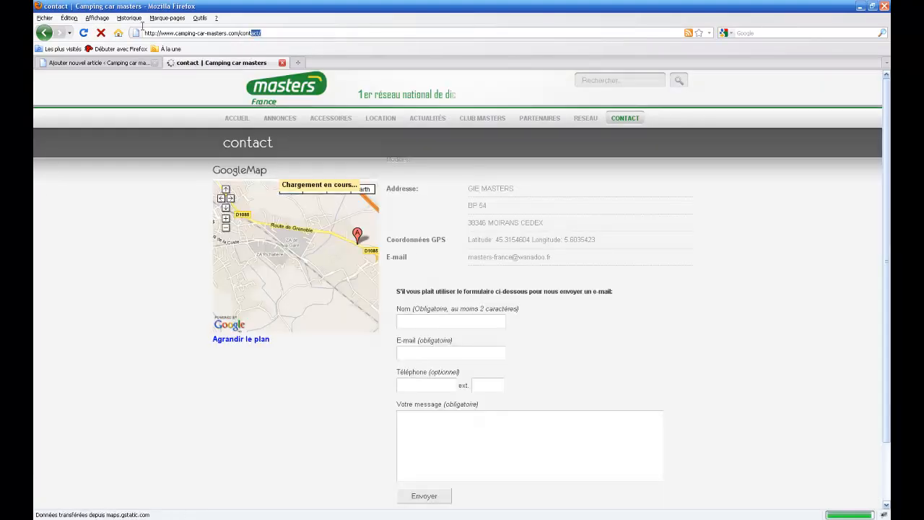
{"action": "left_click", "coordinate": [233, 33]}
{"action": "key", "text": "ctrl+c"}
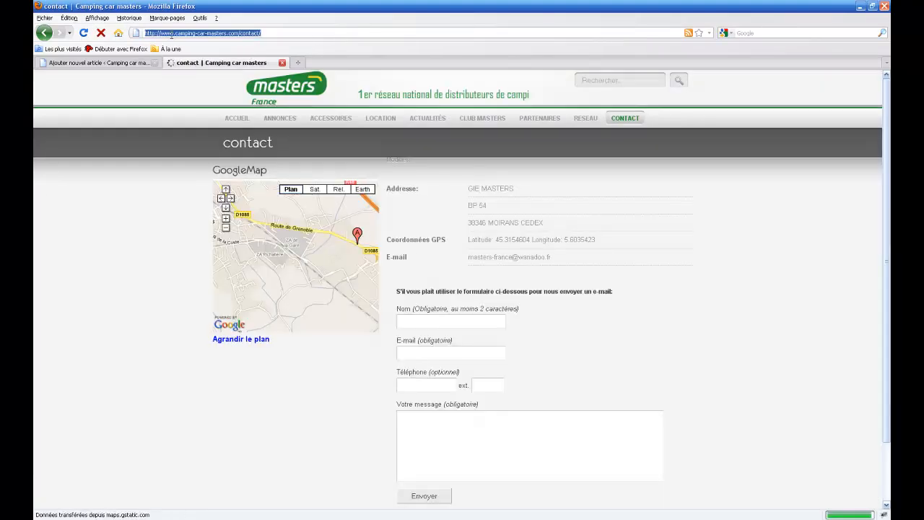
{"action": "right_click", "coordinate": [172, 33]}
{"action": "left_click", "coordinate": [187, 63]}
{"action": "left_click", "coordinate": [138, 65]}
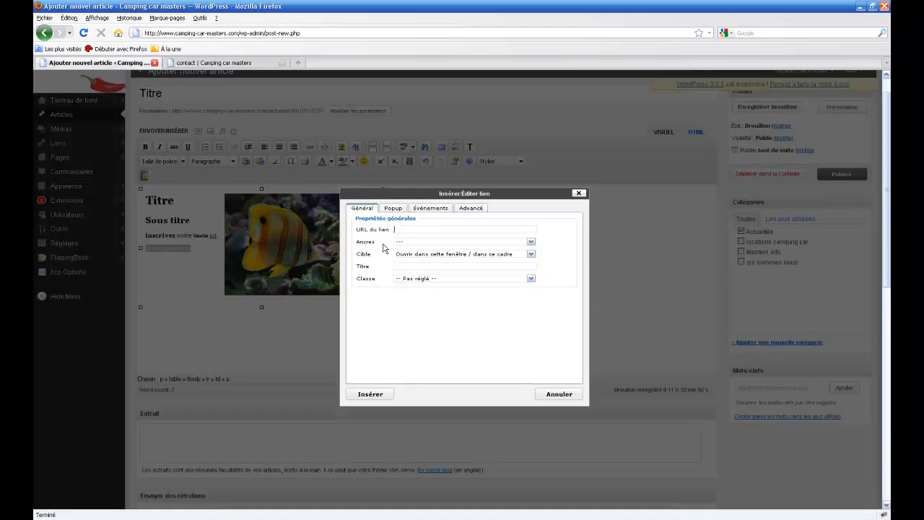
{"action": "right_click", "coordinate": [397, 232]}
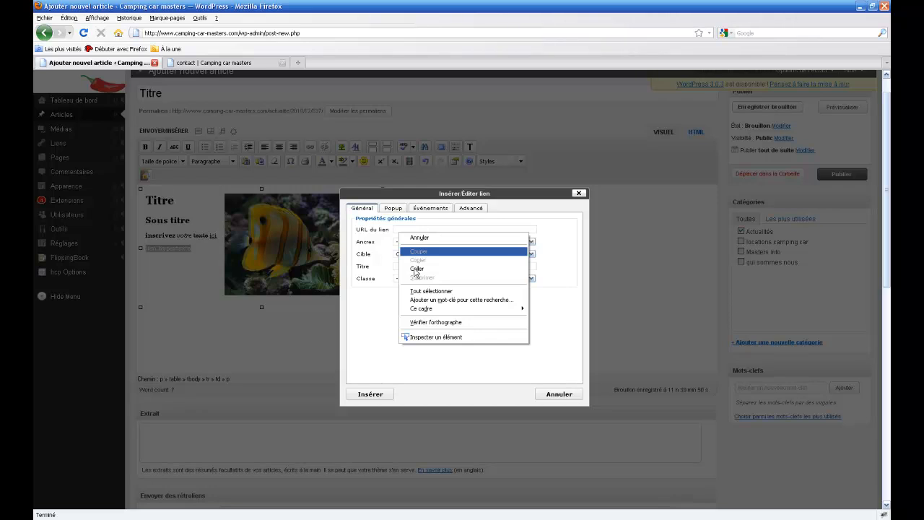
{"action": "left_click", "coordinate": [415, 269]}
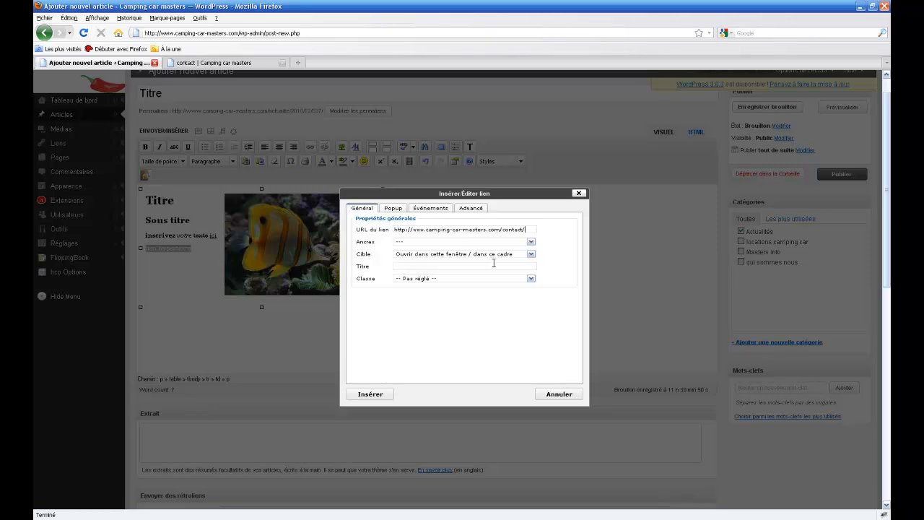
{"action": "left_click", "coordinate": [530, 254]}
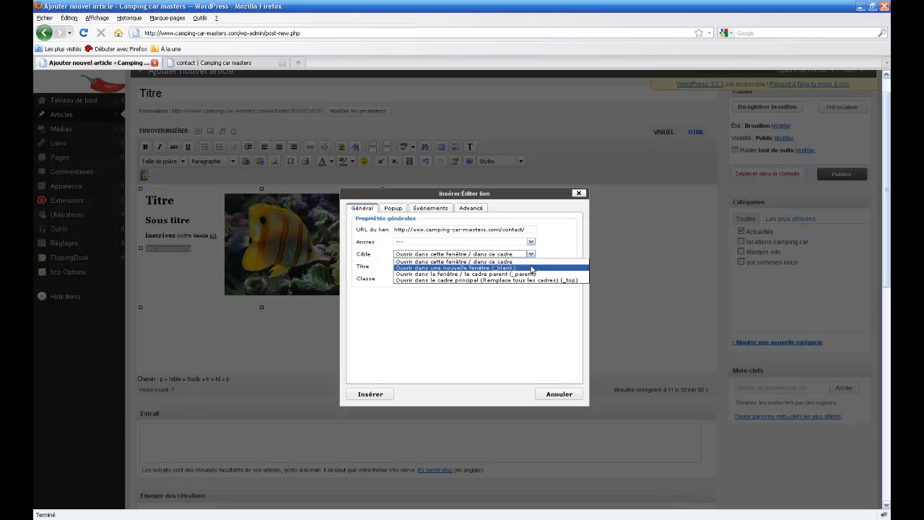
{"action": "left_click", "coordinate": [532, 268]}
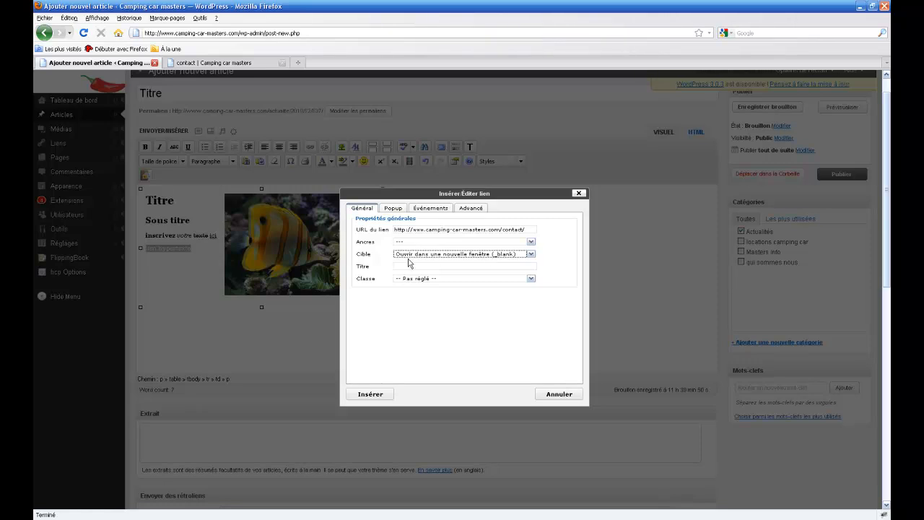
{"action": "left_click", "coordinate": [364, 394]}
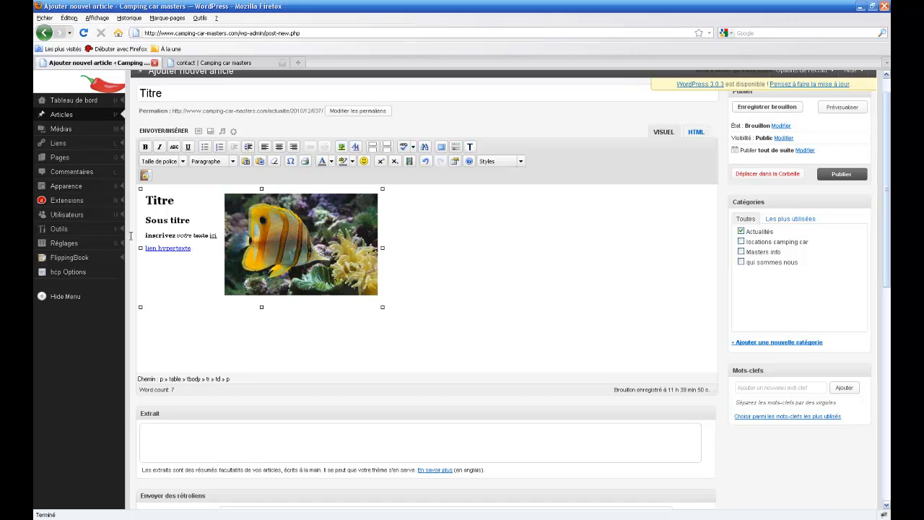
Type 'lien hypertexte doc' on a new line, select it, and bring up the add-image window.
{"action": "type", "text": "lien"}
{"action": "mouse_move", "coordinate": [34, 221]}
{"action": "type", "text": "hysp"}
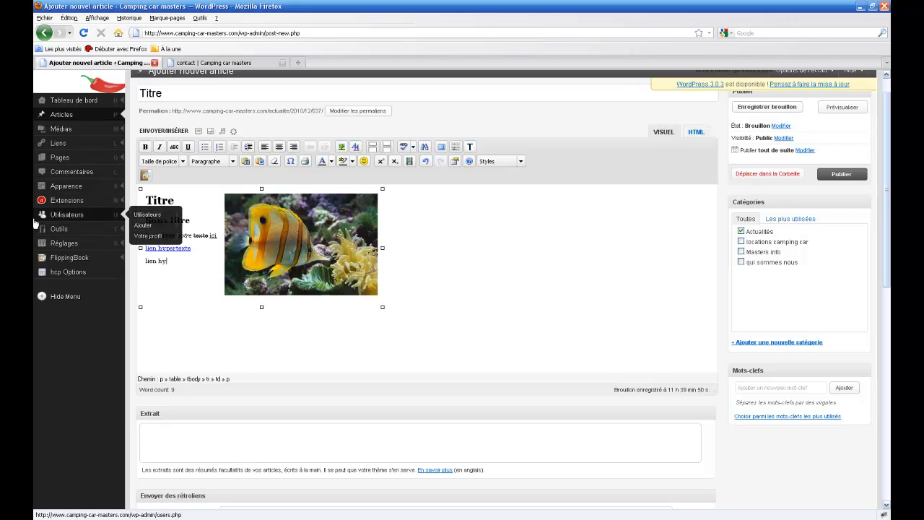
{"action": "key", "text": "BackSpace"}
{"action": "key", "text": "BackSpace"}
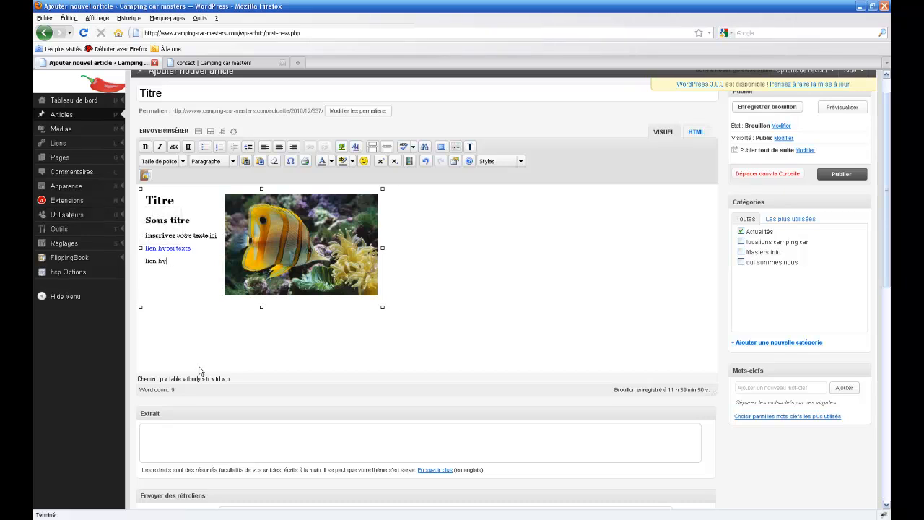
{"action": "type", "text": "pertexte doc"}
{"action": "left_click_drag", "start_coordinate": [205, 263], "coordinate": [149, 267]}
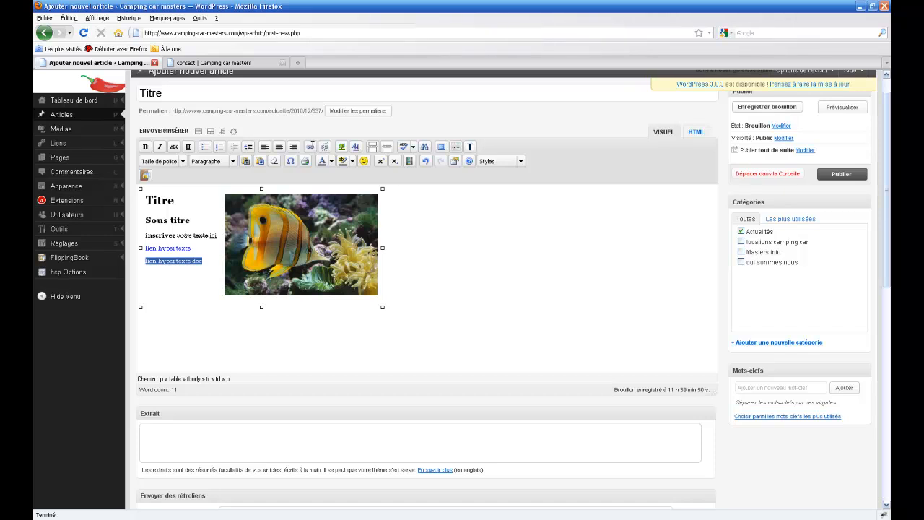
{"action": "left_click", "coordinate": [197, 131]}
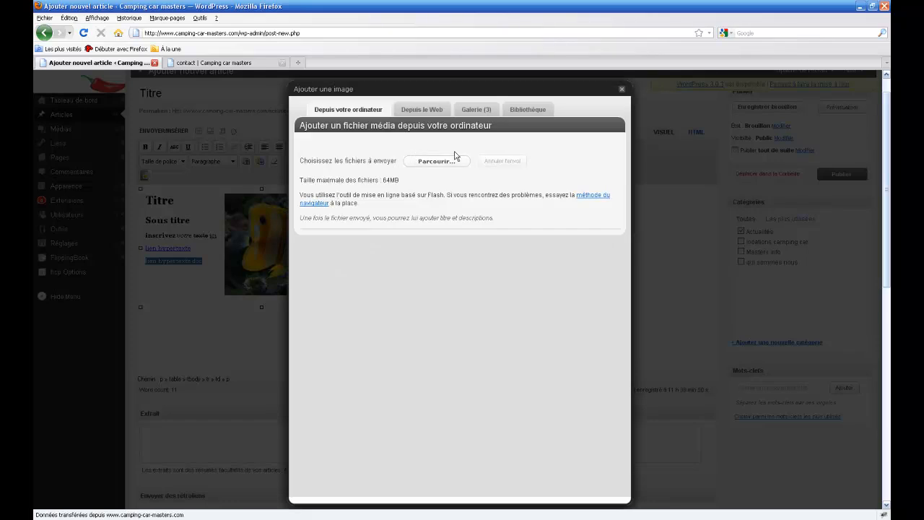
In the media library showing all types, display Vue de Rio's details (Vue-de-Rio.jpg, 1280 × 853).
{"action": "left_click", "coordinate": [524, 111]}
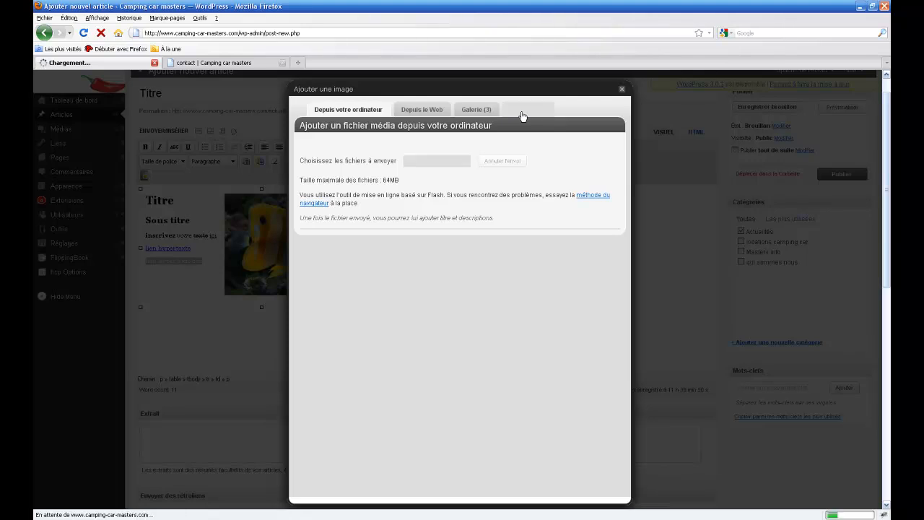
{"action": "left_click", "coordinate": [336, 144]}
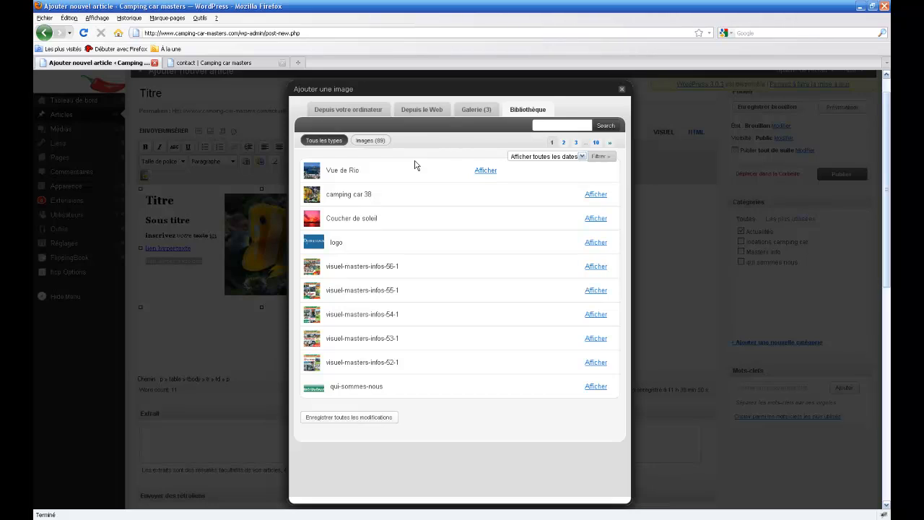
{"action": "left_click", "coordinate": [483, 172]}
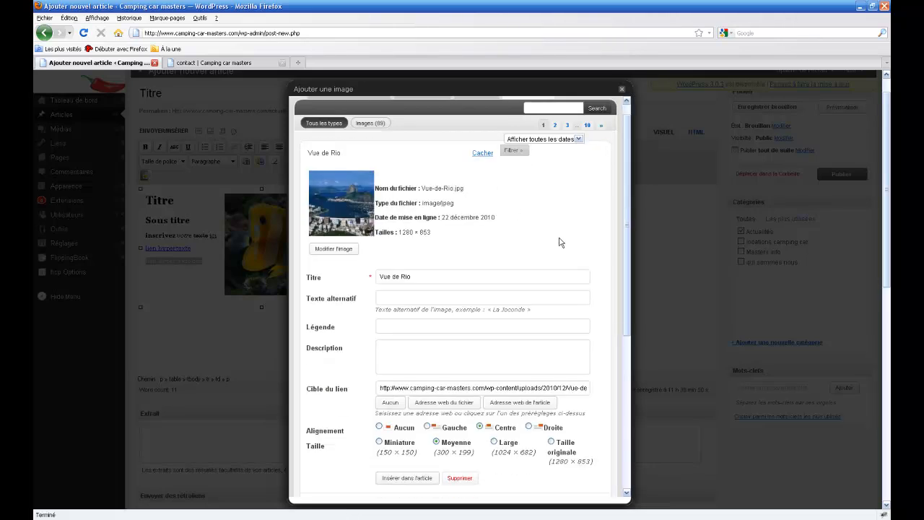
Copy the Vue de Rio image's link address and close the add-image window.
{"action": "scroll", "coordinate": [378, 371], "scroll_direction": "down", "scroll_amount": 2}
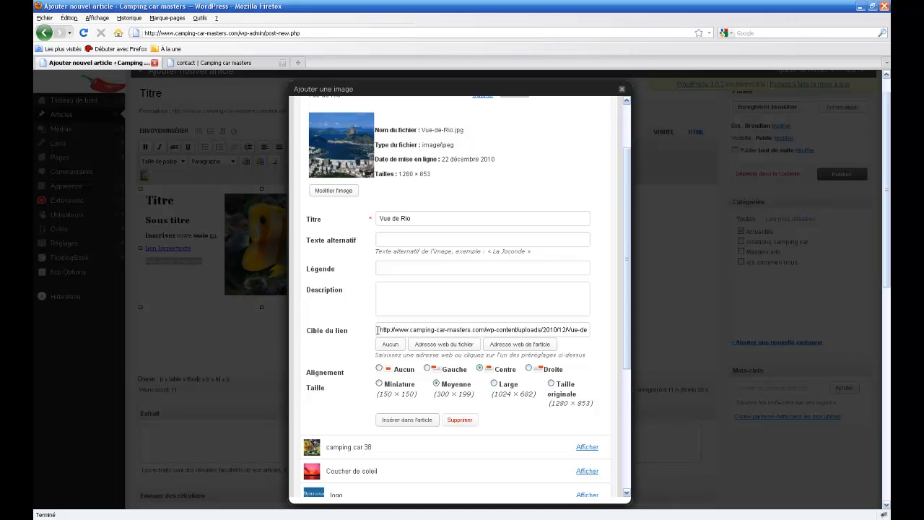
{"action": "triple_click", "coordinate": [377, 330]}
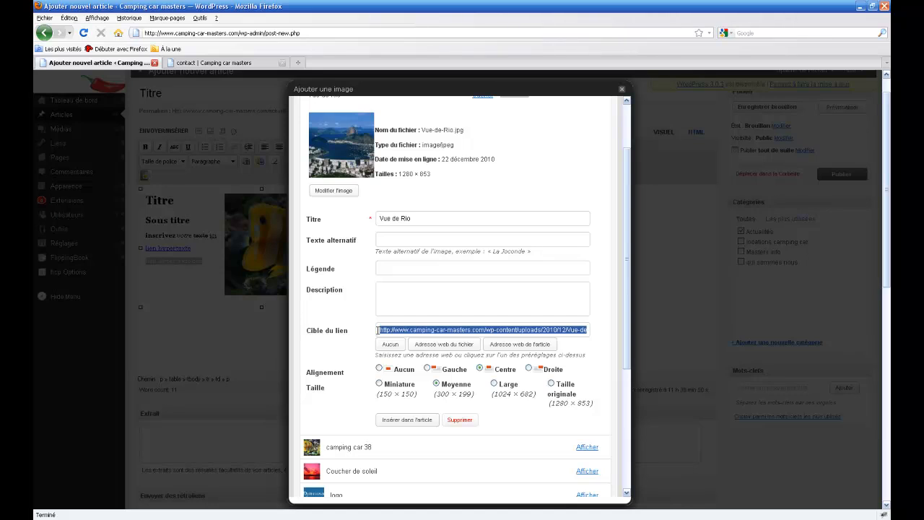
{"action": "right_click", "coordinate": [381, 330]}
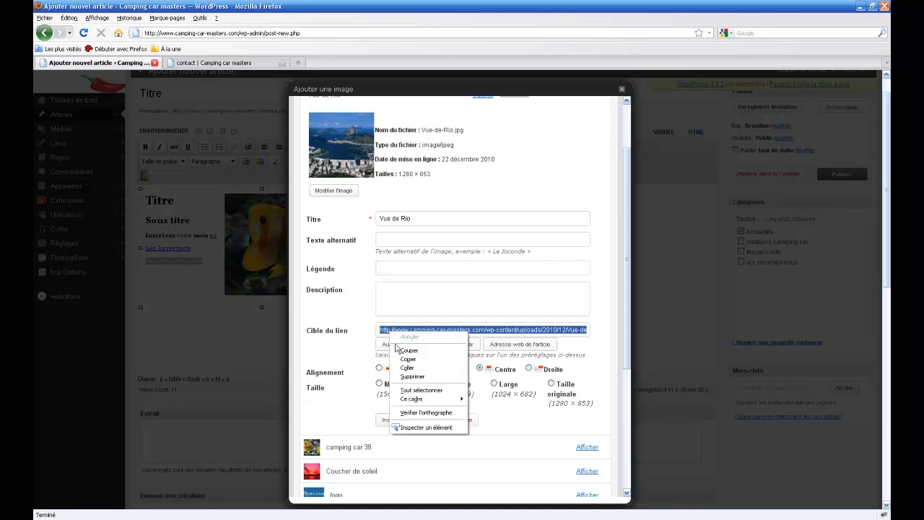
{"action": "left_click", "coordinate": [402, 361]}
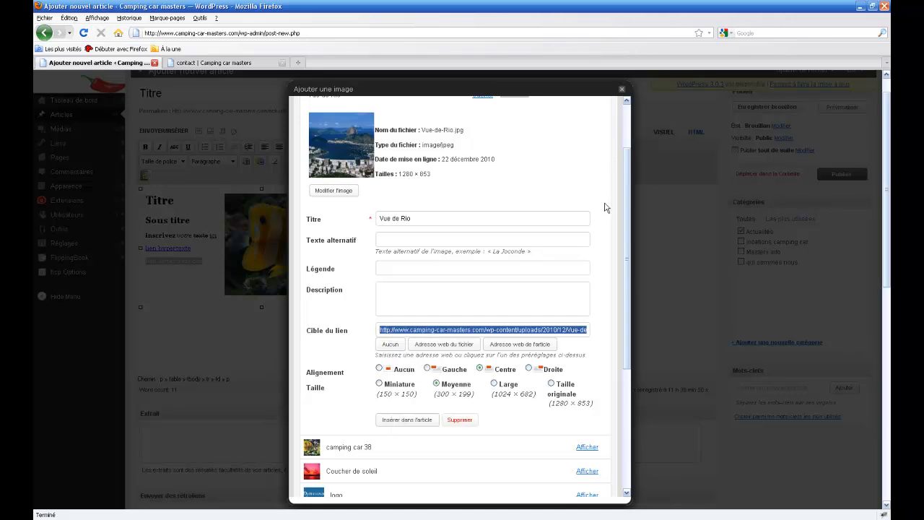
{"action": "left_click", "coordinate": [621, 90]}
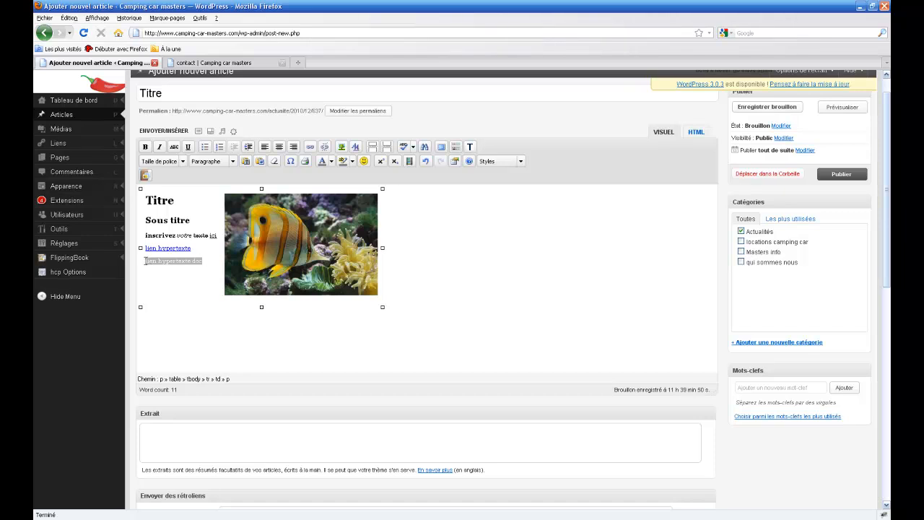
Link 'lien hypertexte doc' to the copied Vue-de-Rio.jpg address, opening in a new window (_blank).
{"action": "left_click_drag", "start_coordinate": [146, 260], "coordinate": [202, 261]}
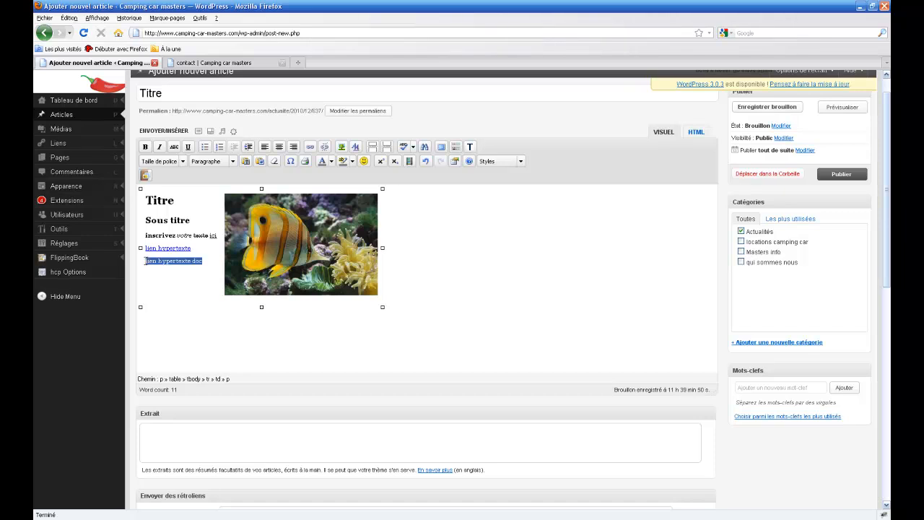
{"action": "left_click", "coordinate": [312, 146]}
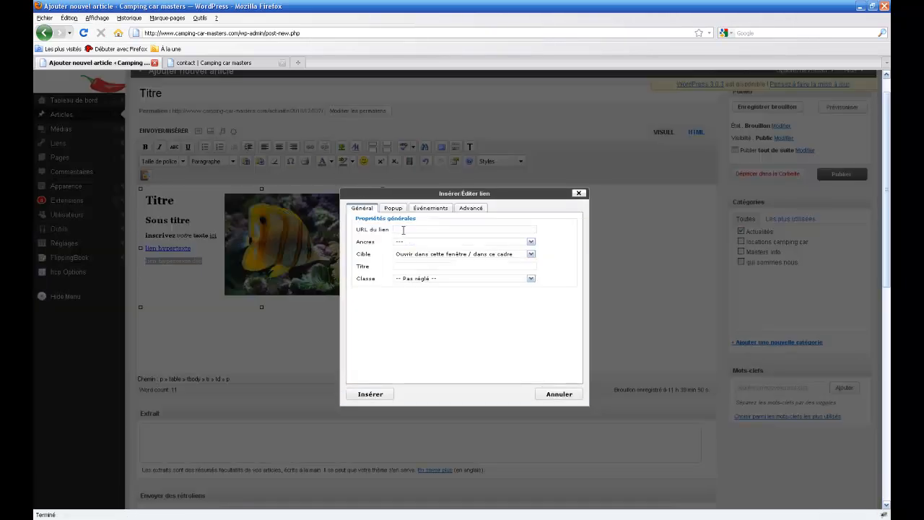
{"action": "right_click", "coordinate": [402, 229]}
{"action": "left_click", "coordinate": [421, 267]}
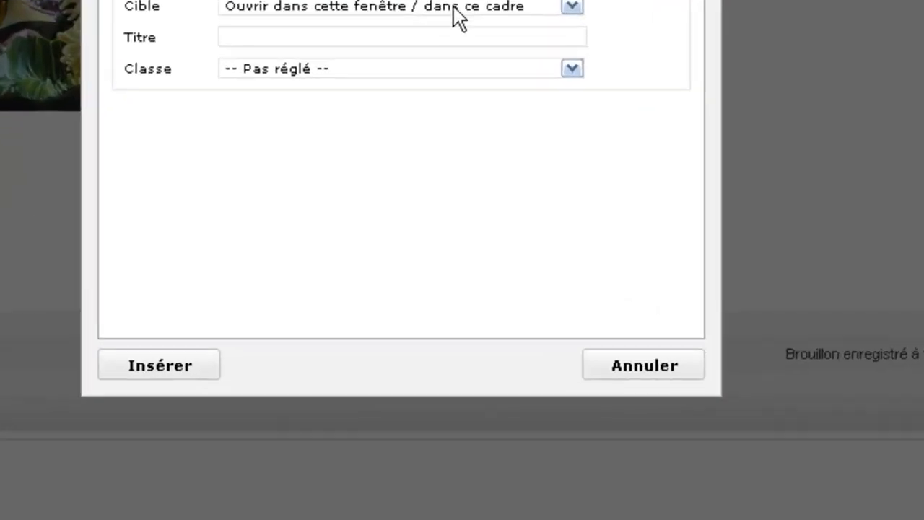
{"action": "left_click", "coordinate": [474, 175]}
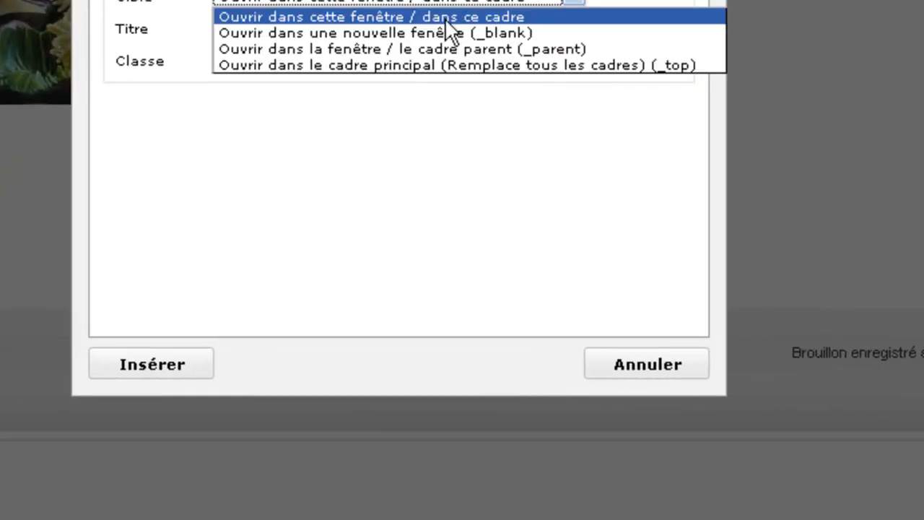
{"action": "left_click", "coordinate": [448, 33]}
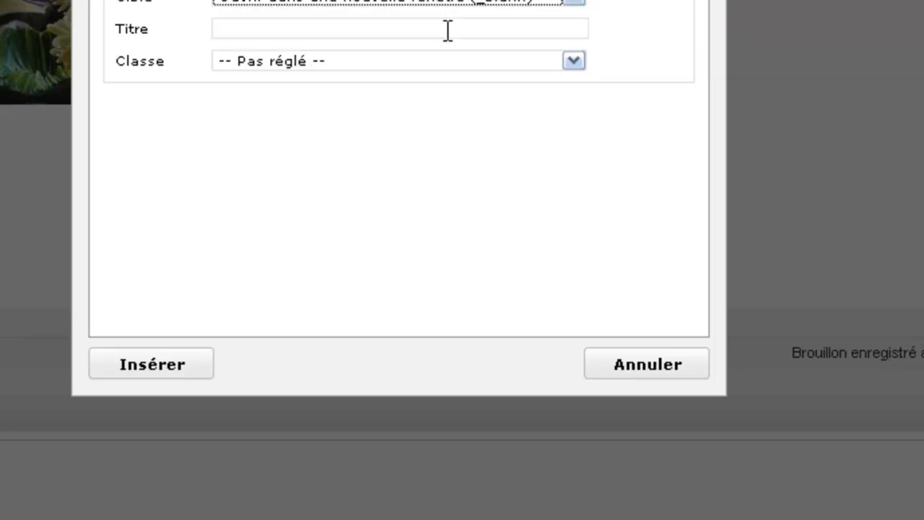
{"action": "left_click", "coordinate": [123, 364]}
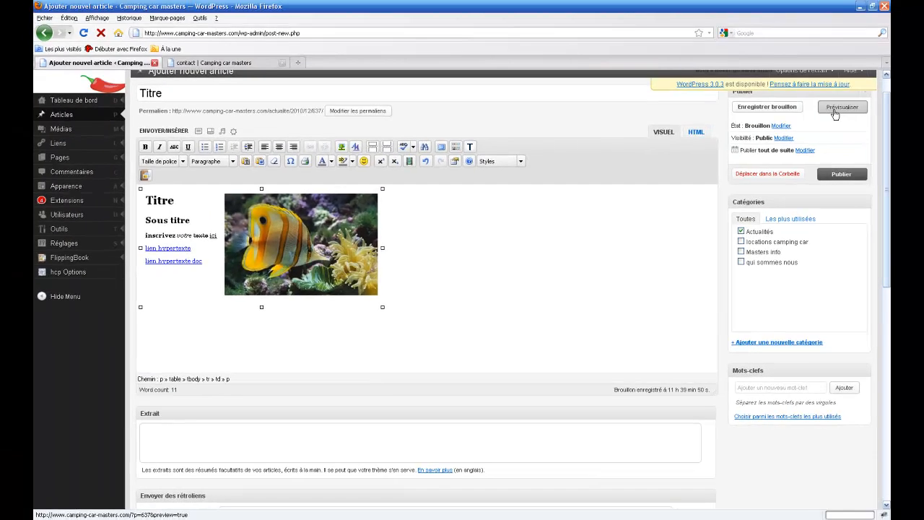
Preview the post, test the contact link and the Rio image link, then close the preview.
{"action": "left_click", "coordinate": [835, 110]}
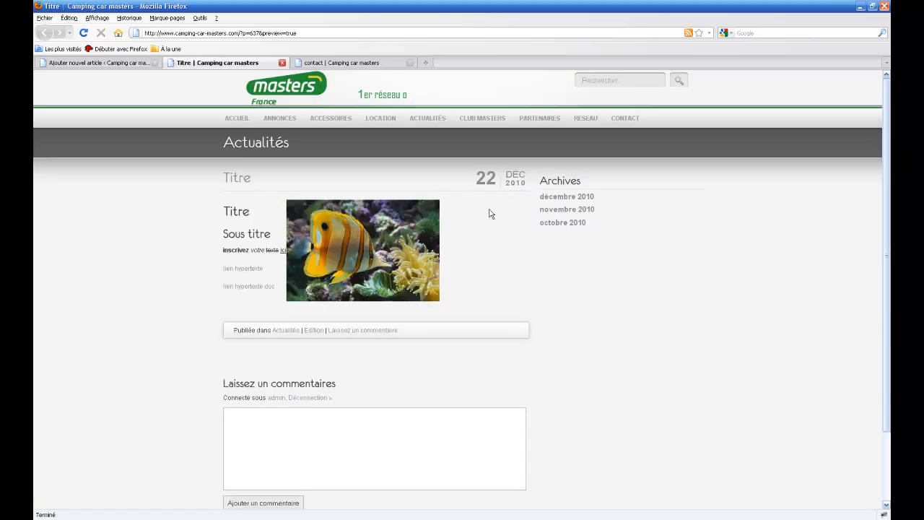
{"action": "left_click", "coordinate": [245, 271]}
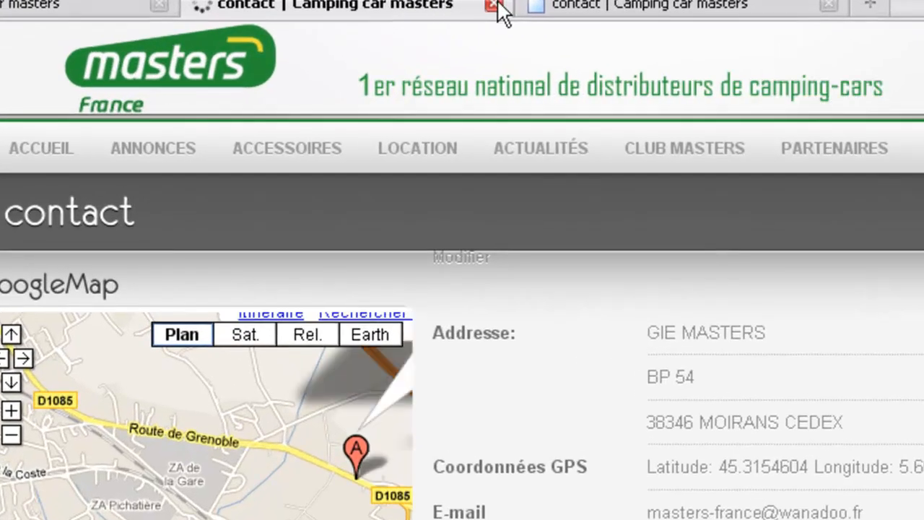
{"action": "left_click", "coordinate": [494, 7]}
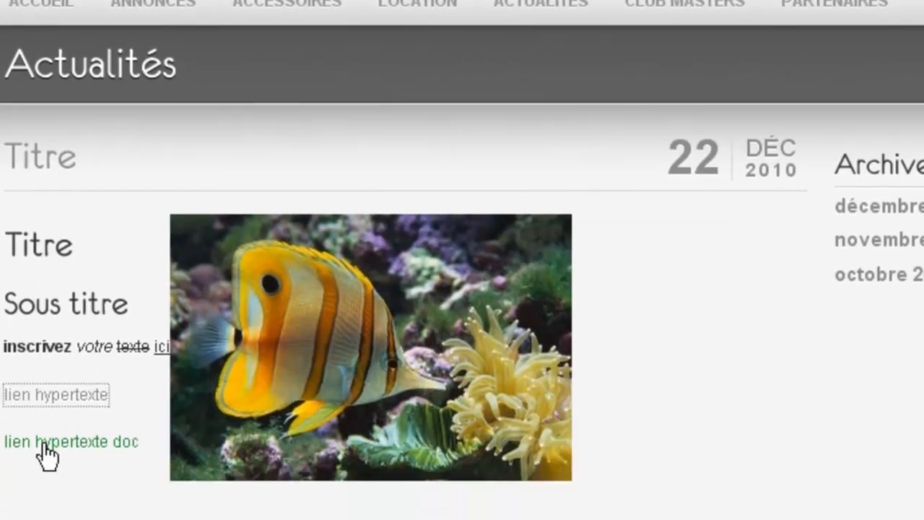
{"action": "left_click", "coordinate": [43, 372]}
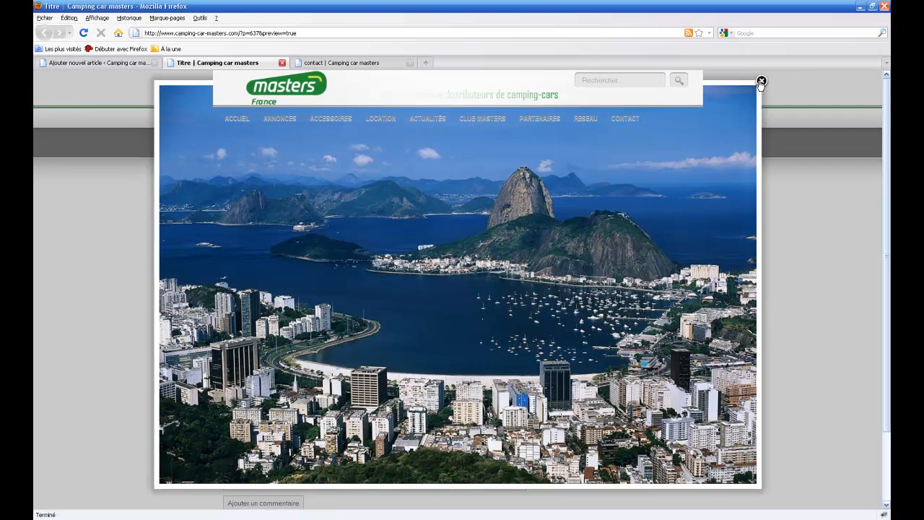
{"action": "left_click", "coordinate": [760, 82]}
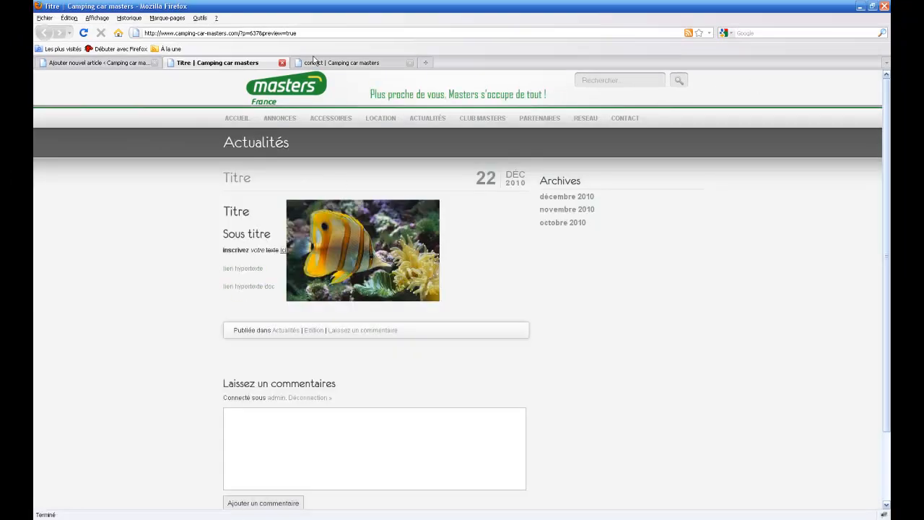
{"action": "left_click", "coordinate": [283, 63]}
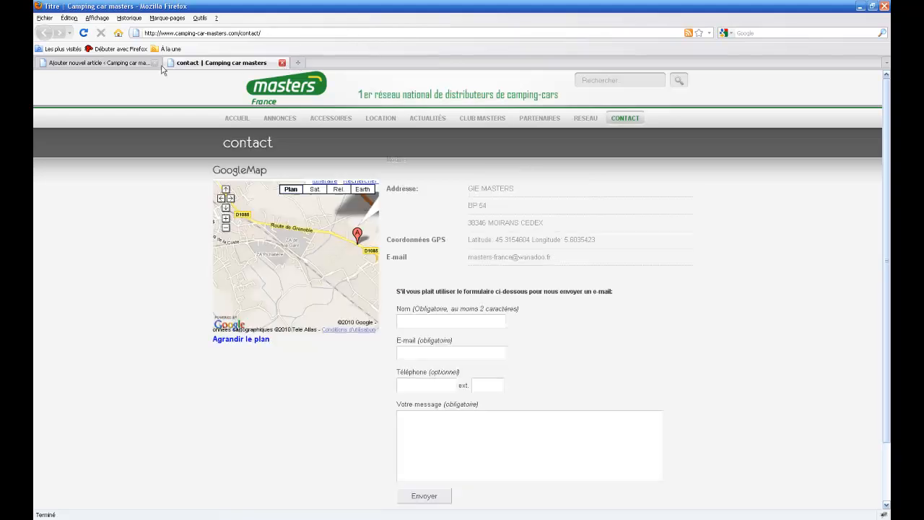
Back in the post editor, select and deselect the fish image, then scroll to the All in One SEO Pack section.
{"action": "left_click", "coordinate": [93, 63]}
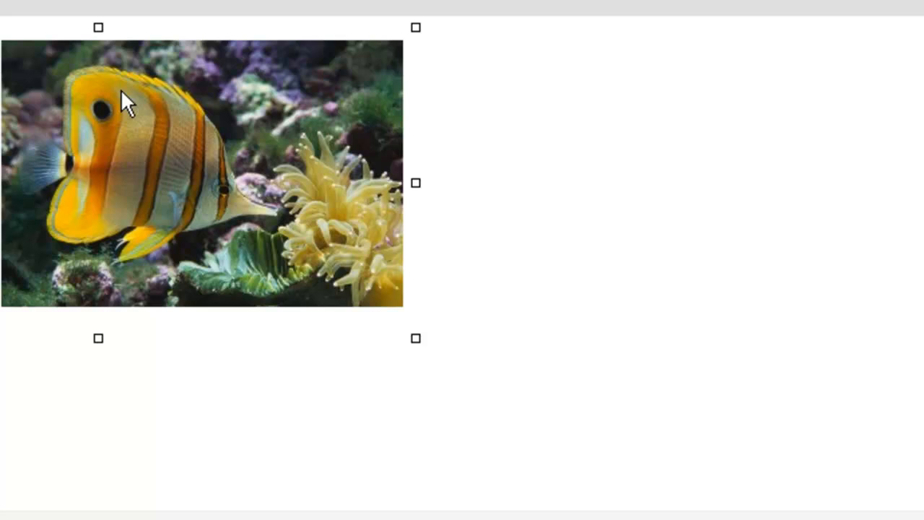
{"action": "left_click", "coordinate": [172, 84]}
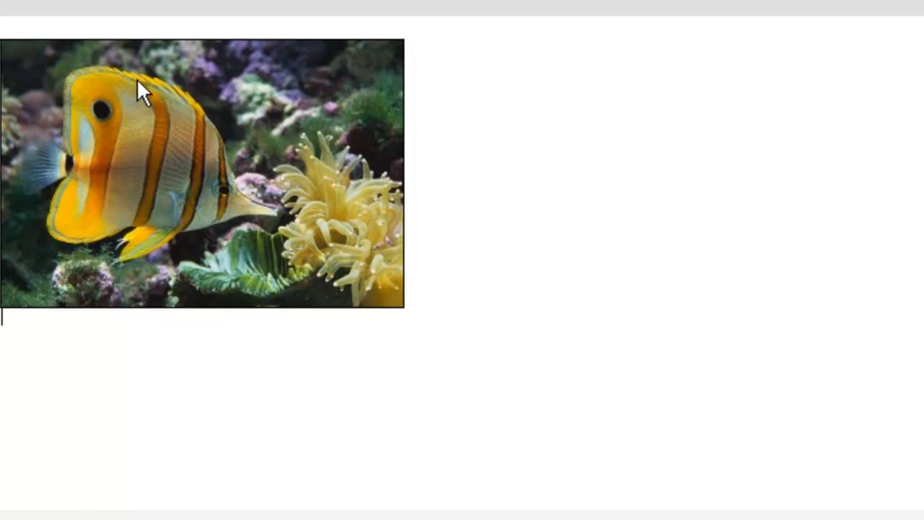
{"action": "left_click", "coordinate": [120, 109]}
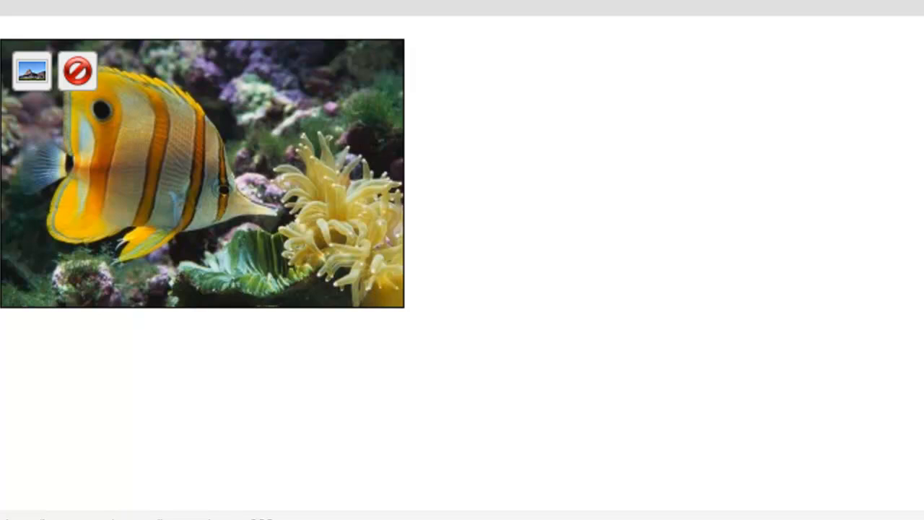
{"action": "left_click", "coordinate": [816, 75]}
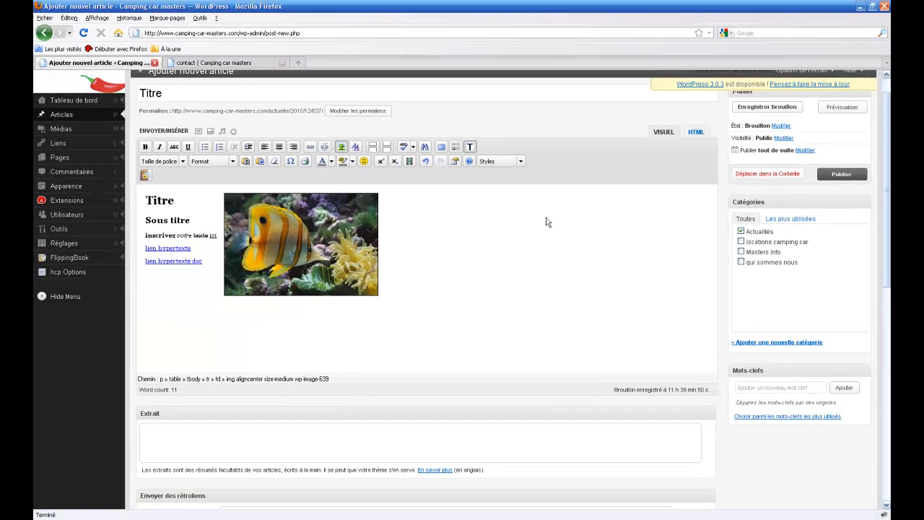
{"action": "scroll", "coordinate": [706, 232], "scroll_direction": "down", "scroll_amount": 3}
{"action": "scroll", "coordinate": [886, 209], "scroll_direction": "down", "scroll_amount": 2}
Enter 'Camping Car Masters France' as the All in One SEO Pack title.
{"action": "left_click_drag", "start_coordinate": [887, 210], "coordinate": [869, 358]}
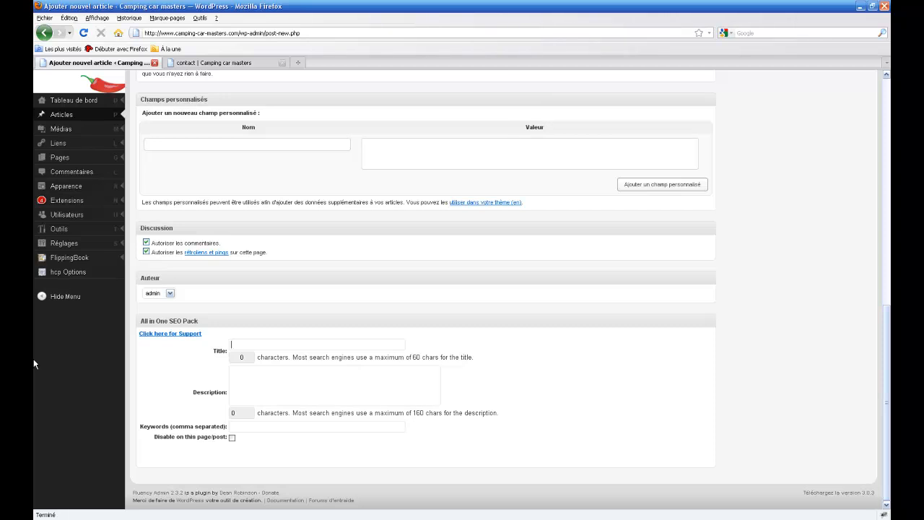
{"action": "type", "text": "amping Car Masters France"}
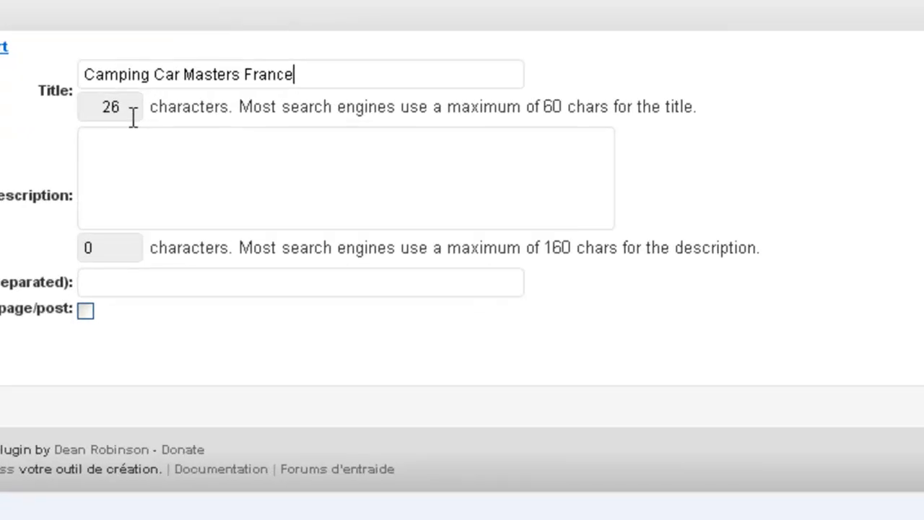
{"action": "left_click", "coordinate": [246, 379]}
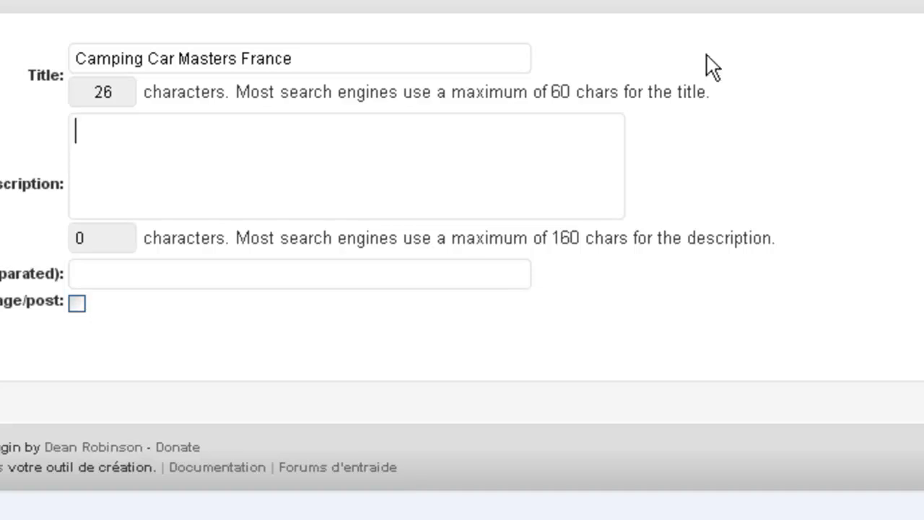
Type the SEO description 'Vente et location de camping car en Rhone Alpes. Masters France s'occupe de tout.'.
{"action": "type", "text": "Ve"}
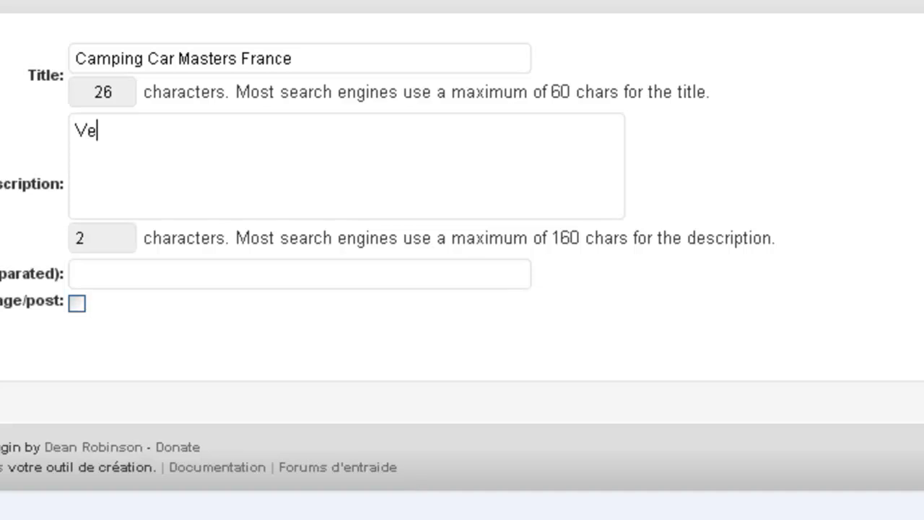
{"action": "type", "text": "nte et location d"}
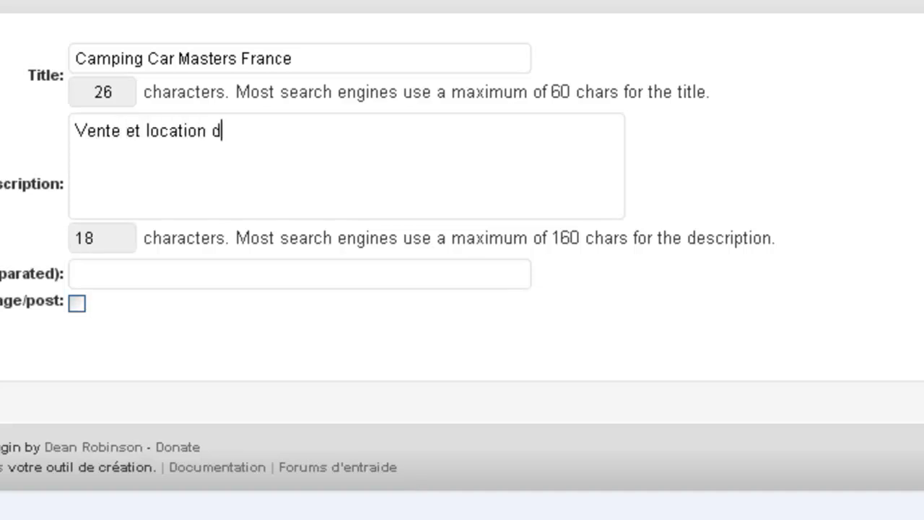
{"action": "type", "text": "e camping car"}
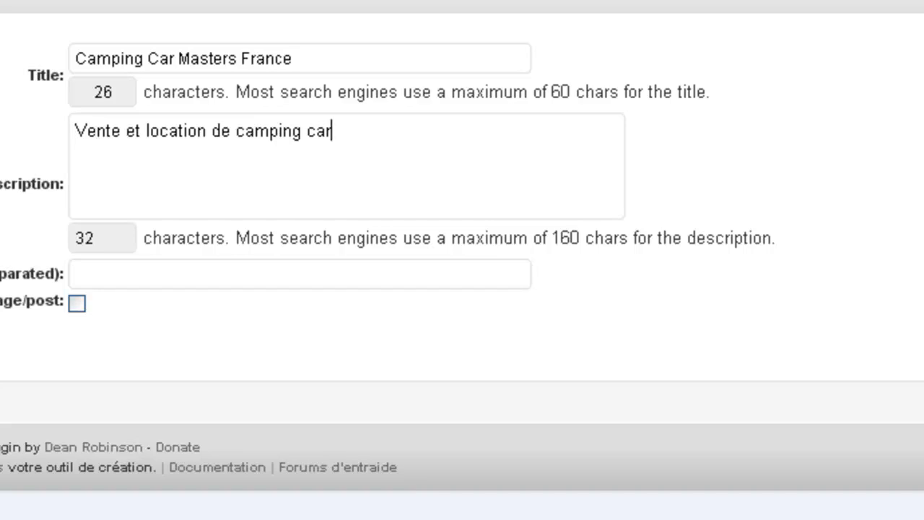
{"action": "type", "text": " en Rhone a"}
{"action": "key", "text": "BackSpace"}
{"action": "type", "text": "Alpes"}
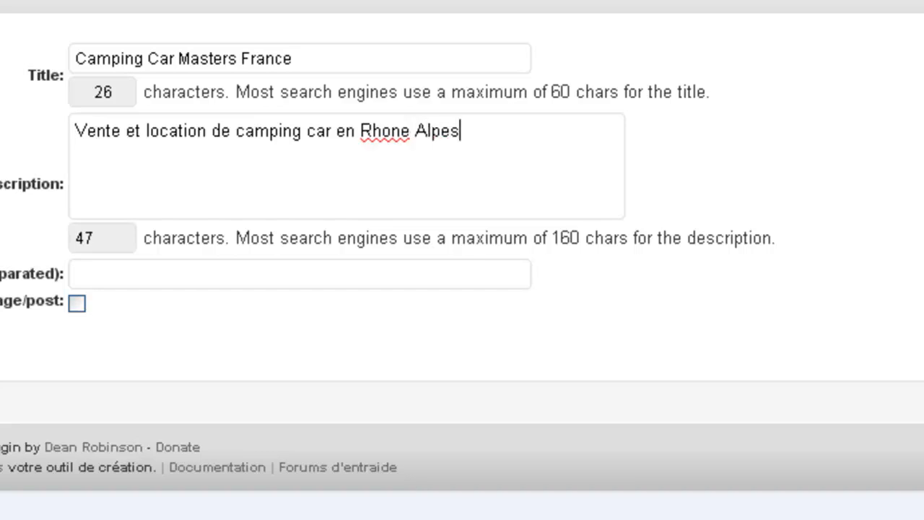
{"action": "key", "text": "BackSpace"}
{"action": "type", "text": ". Masters"}
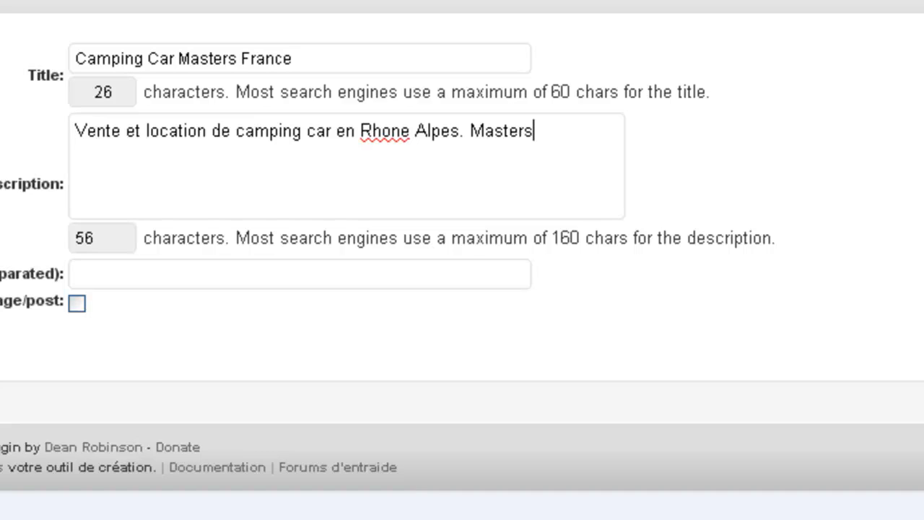
{"action": "type", "text": " France s'occupe de tou"}
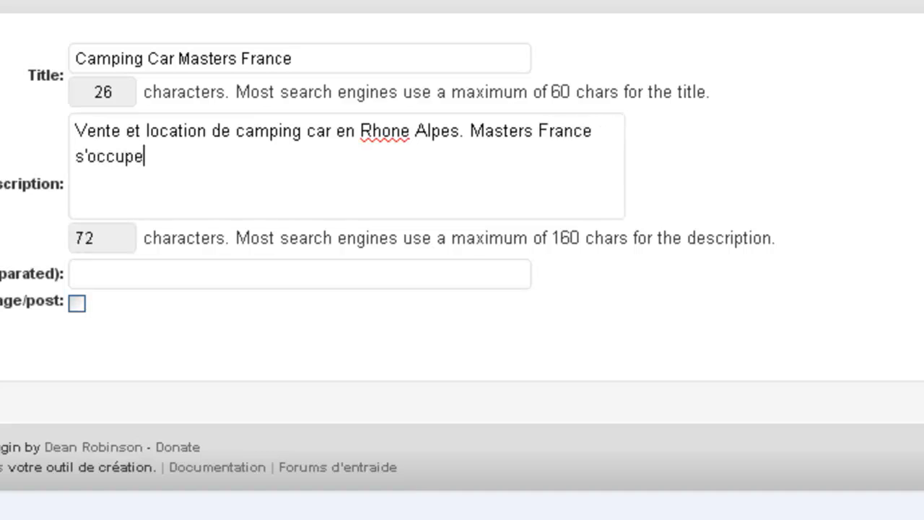
{"action": "type", "text": "t."}
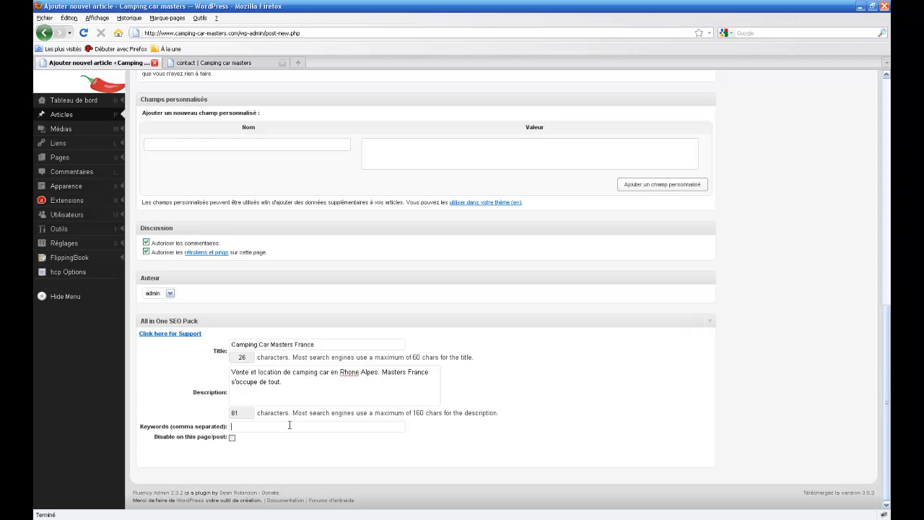
Add keywords camping car, masters france, camping car 38, 38, isere, rhone alpes, masters france 38, then publish.
{"action": "type", "text": "camp"}
{"action": "type", "text": "ing car, mas"}
{"action": "type", "text": "ters france, campi"}
{"action": "type", "text": "ng c"}
{"action": "type", "text": ", isere, rho"}
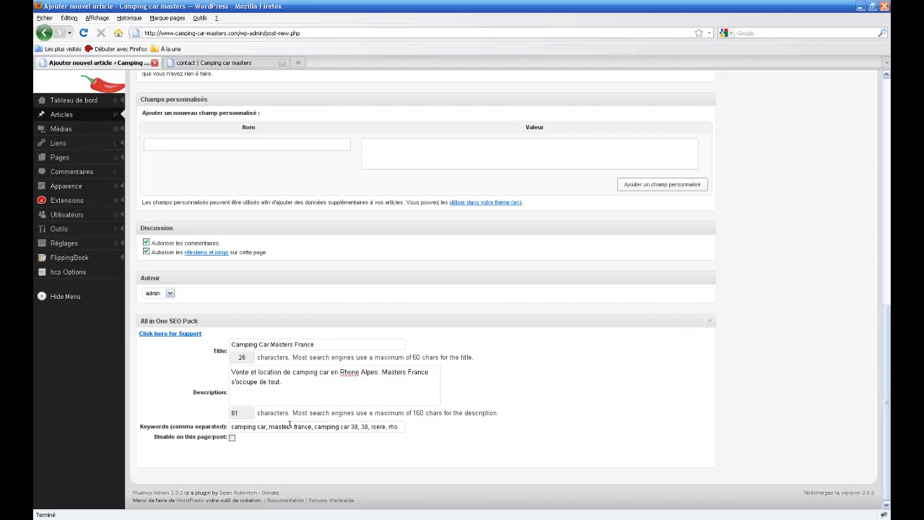
{"action": "type", "text": "ne alpes"}
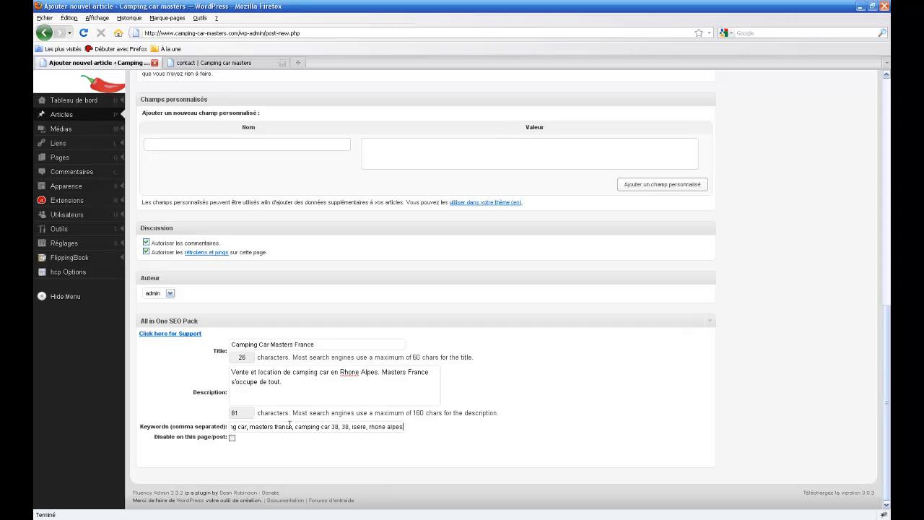
{"action": "type", "text": ", masters fran"}
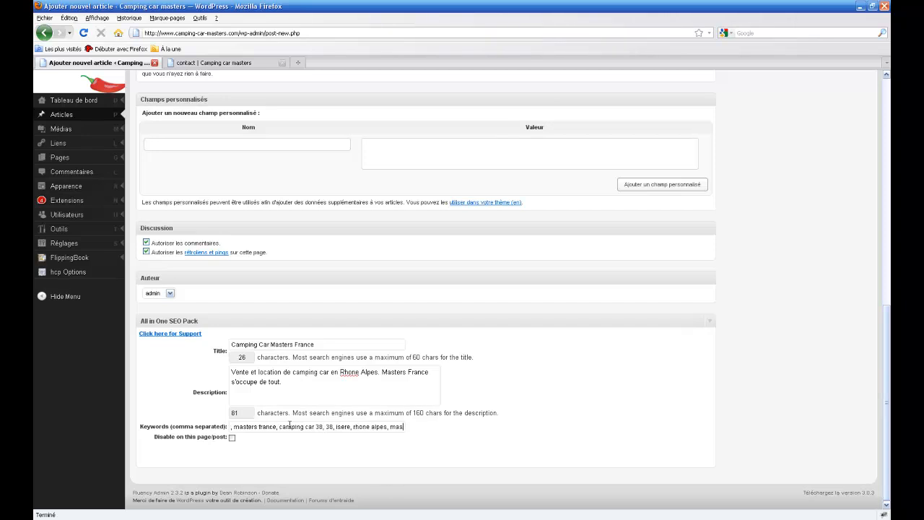
{"action": "type", "text": "ce"}
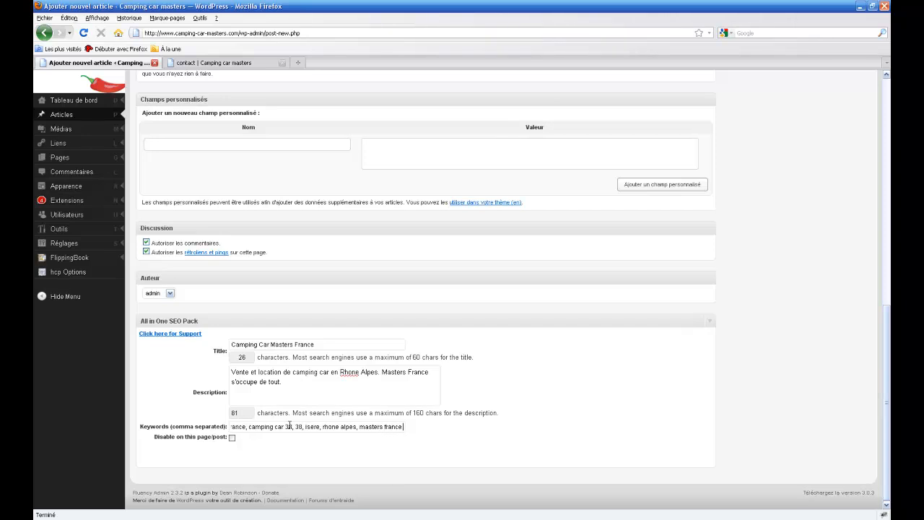
{"action": "type", "text": " 38"}
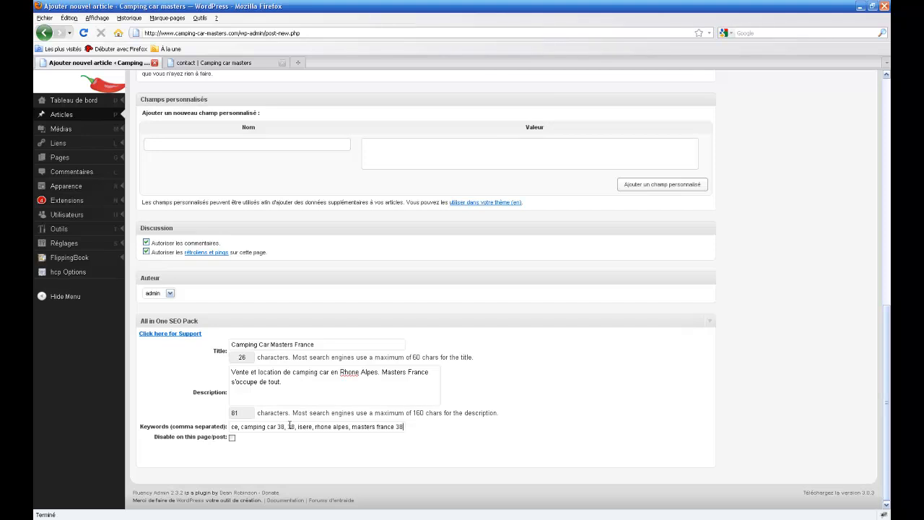
{"action": "left_click_drag", "start_coordinate": [887, 402], "coordinate": [872, 138]}
{"action": "left_click", "coordinate": [834, 204]}
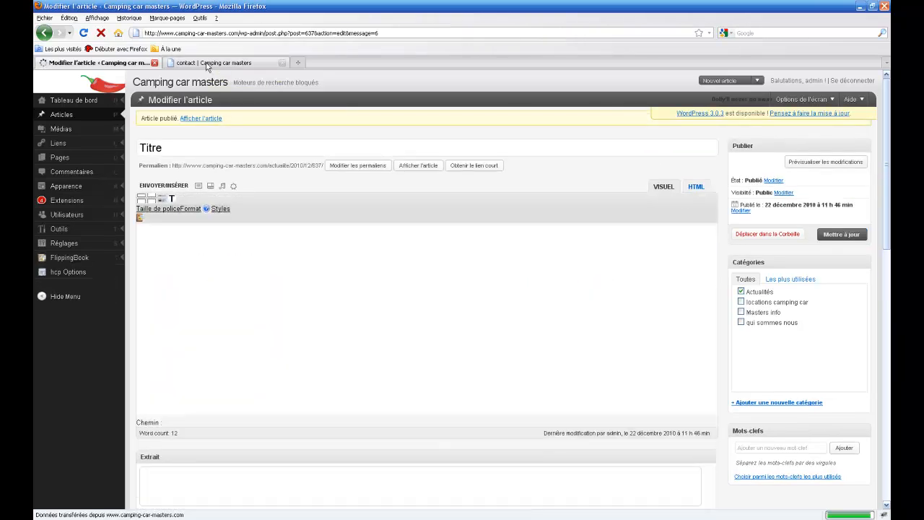
On the live site, open the Actualités page and read the full Titre article.
{"action": "left_click", "coordinate": [208, 64]}
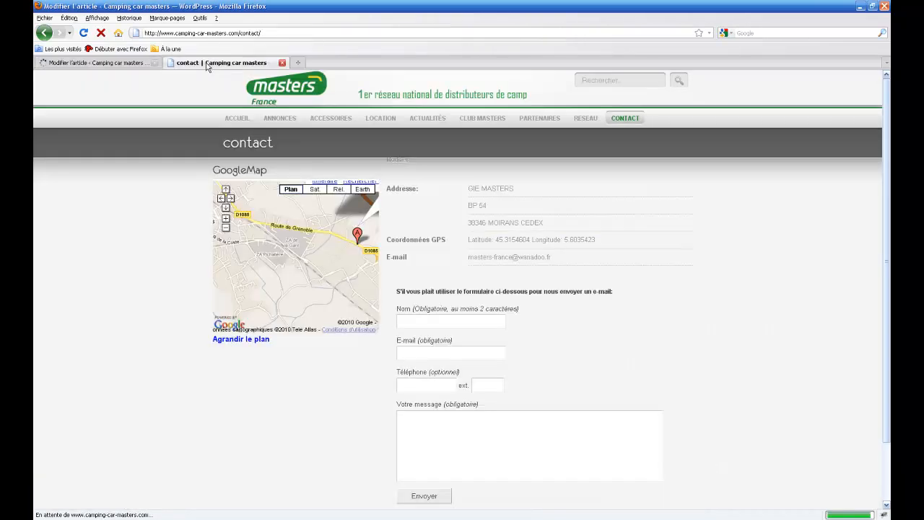
{"action": "left_click", "coordinate": [425, 120]}
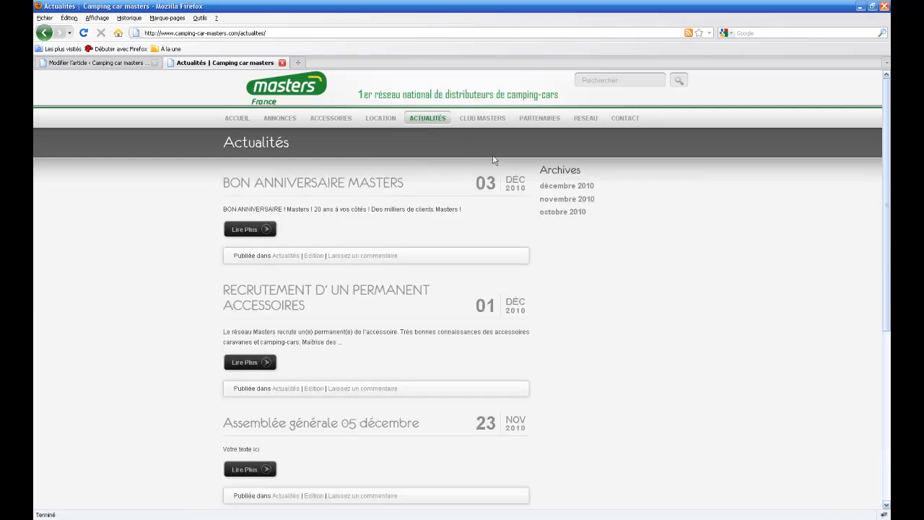
{"action": "scroll", "coordinate": [668, 237], "scroll_direction": "down", "scroll_amount": 2}
{"action": "scroll", "coordinate": [665, 236], "scroll_direction": "down", "scroll_amount": 4}
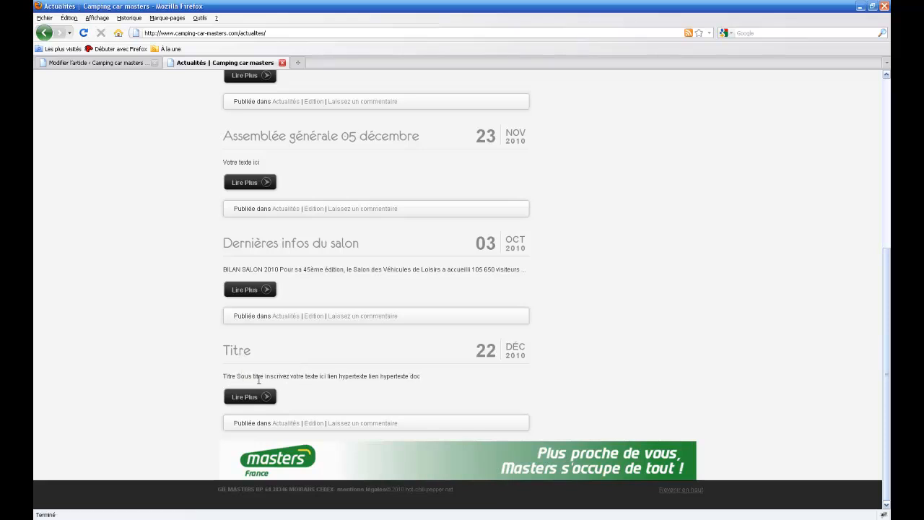
{"action": "left_click", "coordinate": [259, 398]}
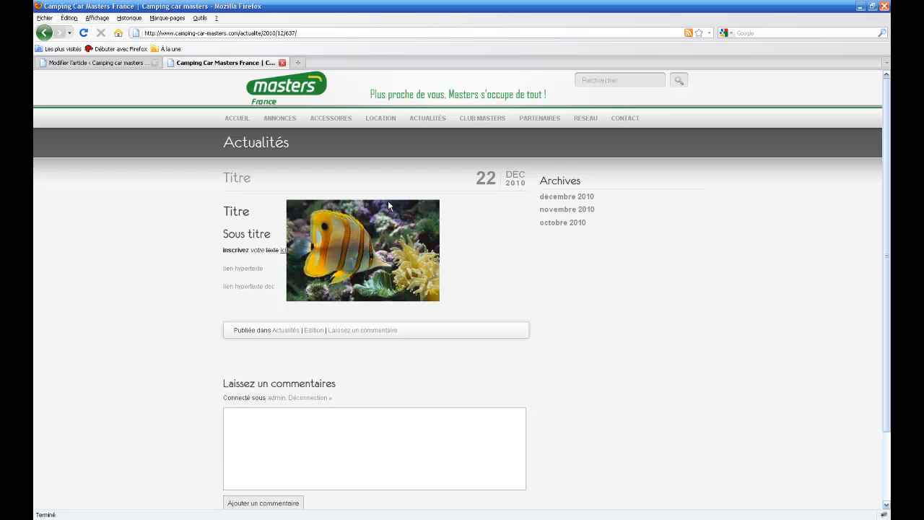
Return to the Actualités listing, then go back to the post editor.
{"action": "left_click", "coordinate": [424, 118]}
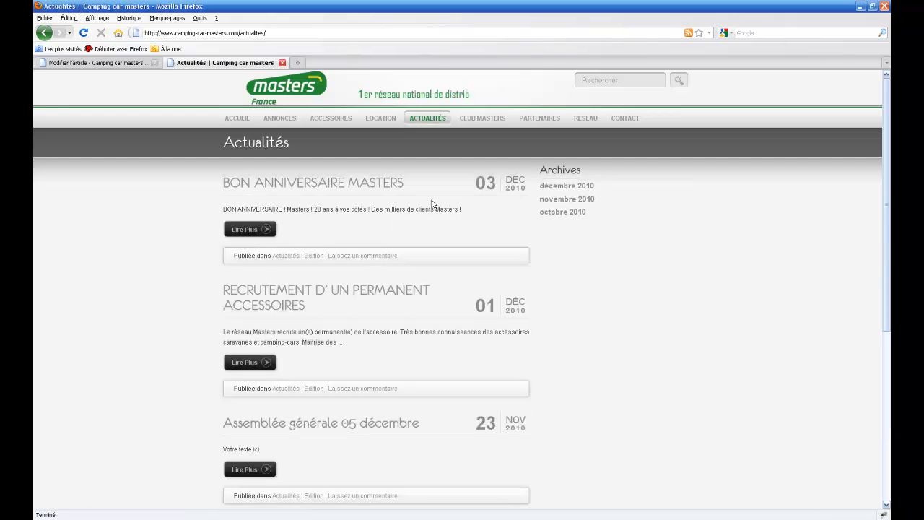
{"action": "scroll", "coordinate": [432, 204], "scroll_direction": "down", "scroll_amount": 5}
{"action": "scroll", "coordinate": [431, 205], "scroll_direction": "up", "scroll_amount": 5}
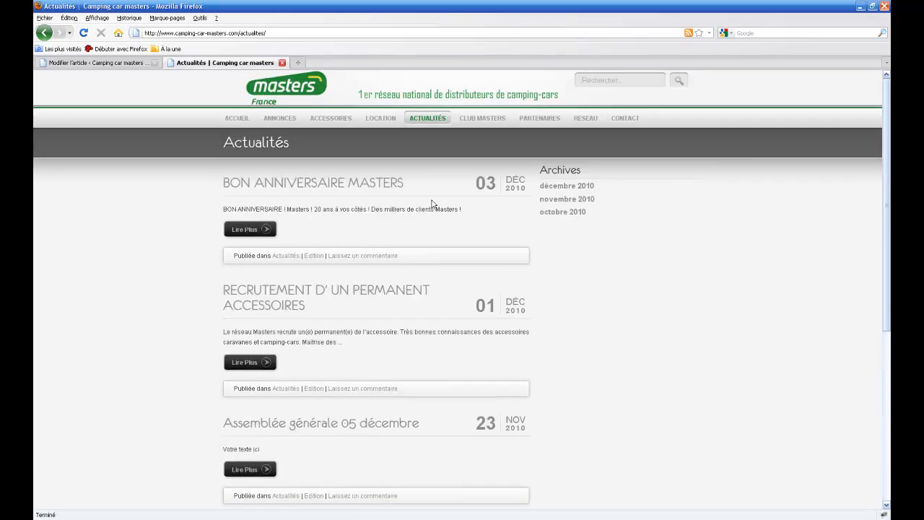
{"action": "left_click", "coordinate": [116, 63]}
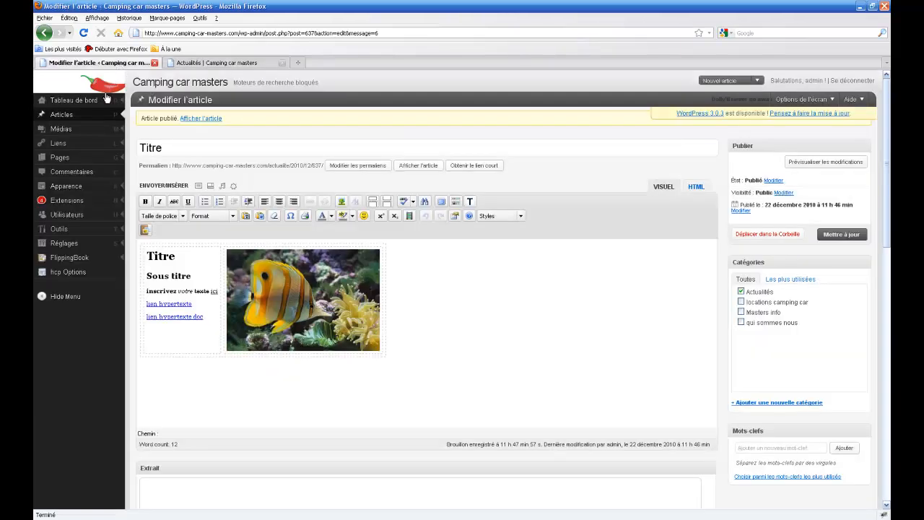
Filter the Articles list to the Actualités category and review the Titre post's SEO details.
{"action": "mouse_move", "coordinate": [85, 118]}
{"action": "left_click", "coordinate": [138, 118]}
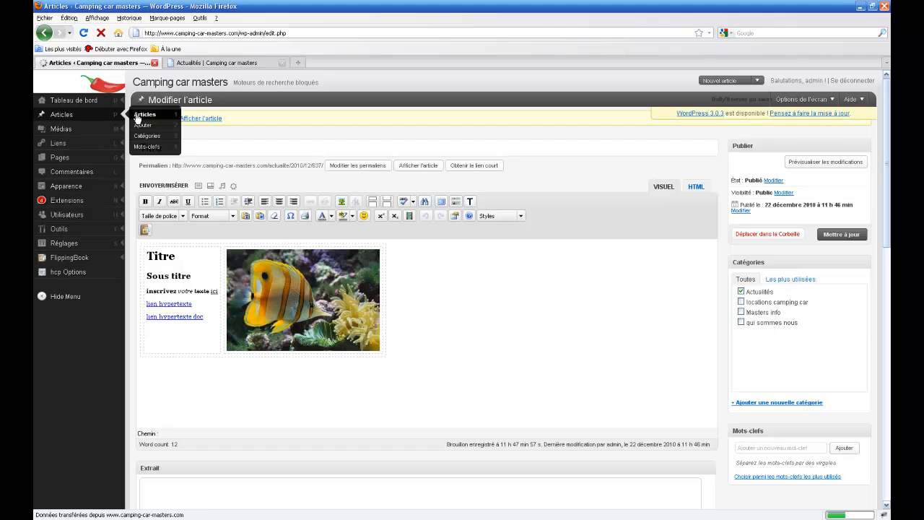
{"action": "mouse_move", "coordinate": [171, 187]}
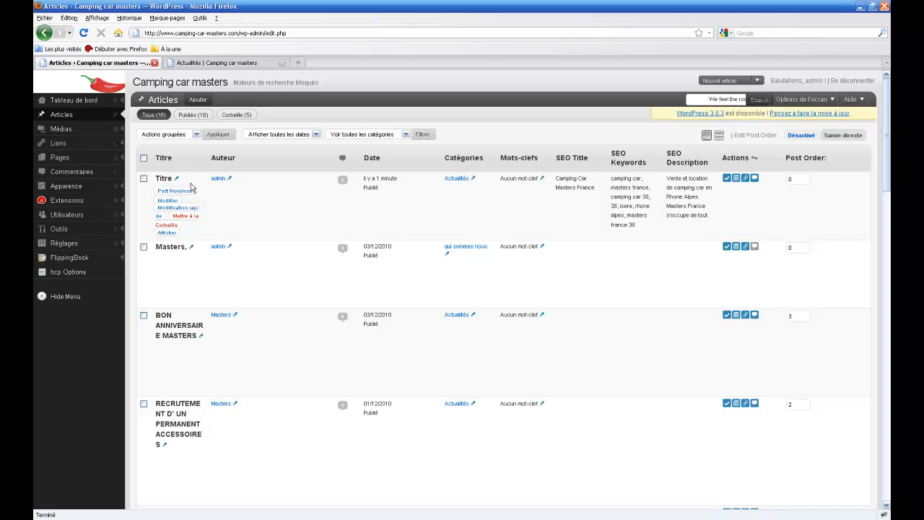
{"action": "left_click", "coordinate": [405, 135]}
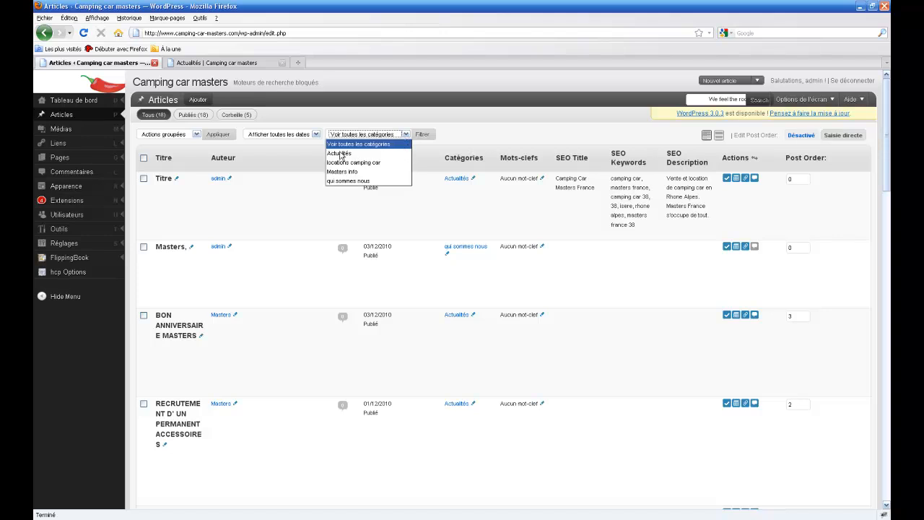
{"action": "left_click", "coordinate": [341, 154]}
{"action": "left_click", "coordinate": [418, 135]}
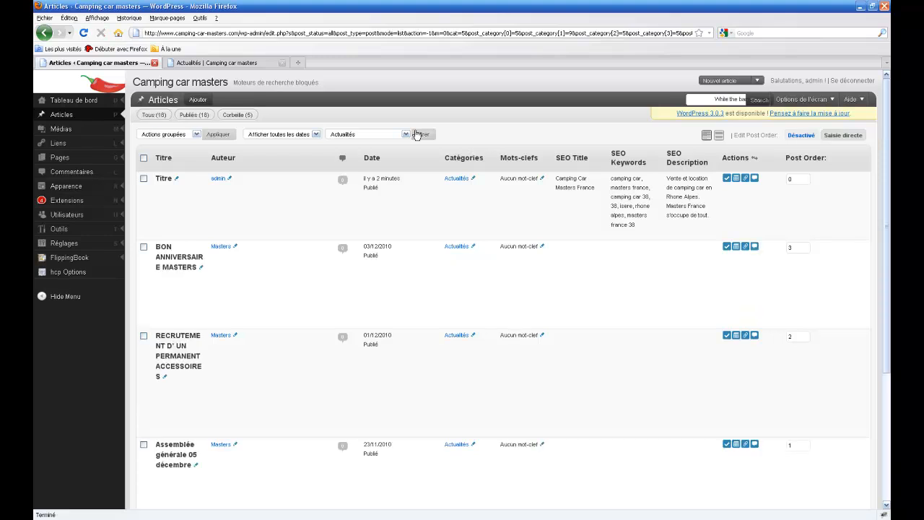
{"action": "scroll", "coordinate": [324, 180], "scroll_direction": "down", "scroll_amount": 4}
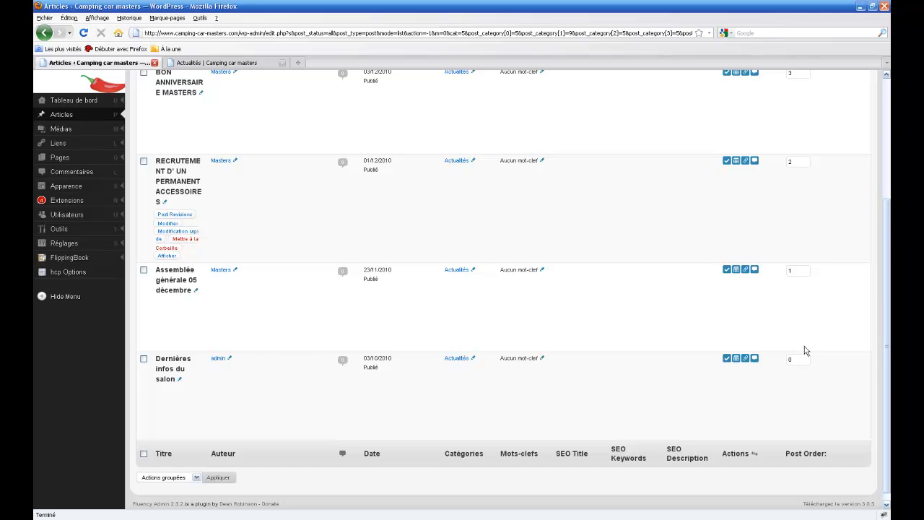
{"action": "scroll", "coordinate": [812, 339], "scroll_direction": "up", "scroll_amount": 3}
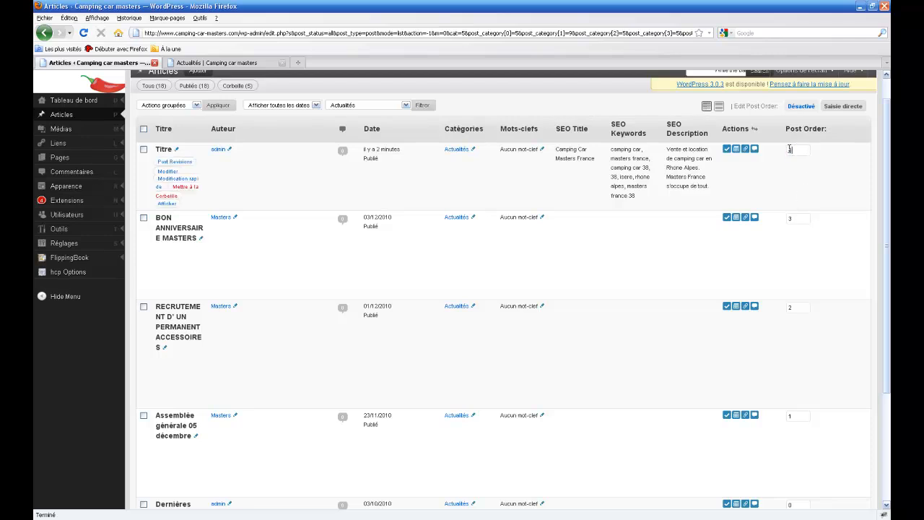
Open the Titre post's quick edit form in the Articles list.
{"action": "key", "text": "Return"}
{"action": "left_click", "coordinate": [165, 179]}
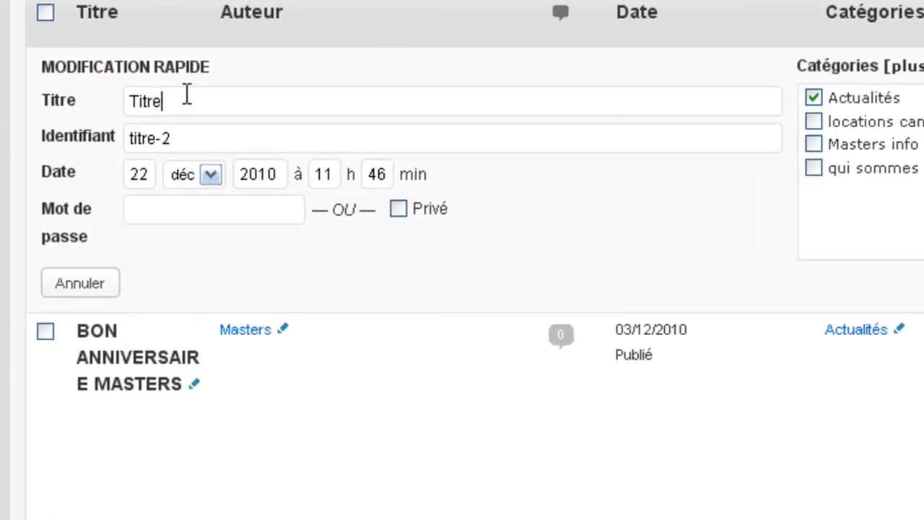
{"action": "left_click_drag", "start_coordinate": [198, 162], "coordinate": [173, 158]}
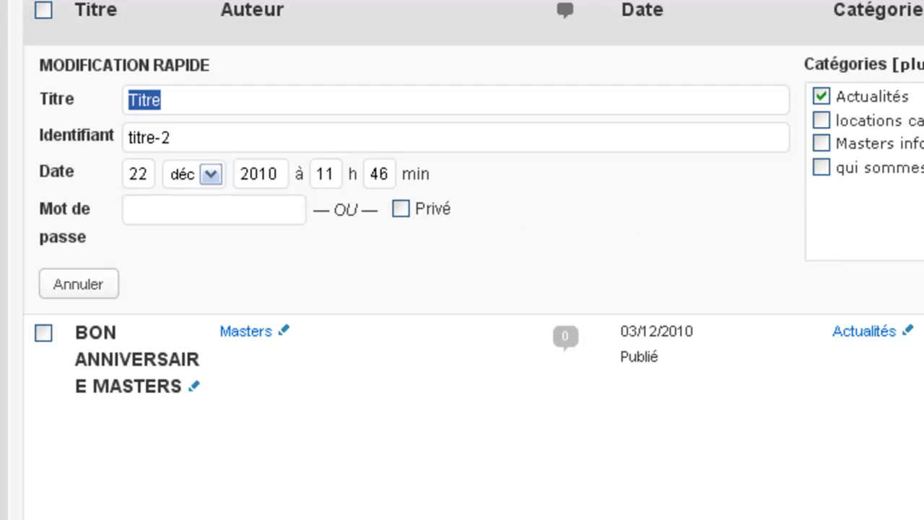
Close the Titre quick edit form and reopen it.
{"action": "left_click", "coordinate": [182, 100]}
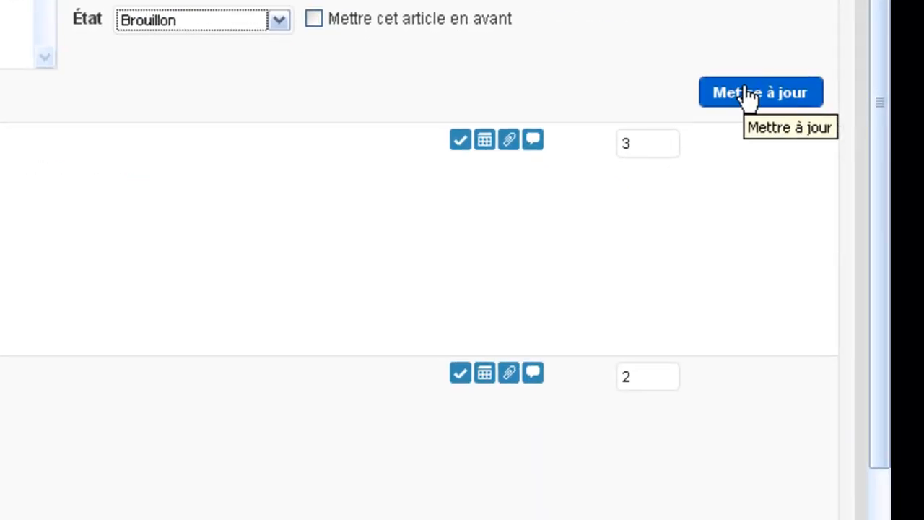
{"action": "left_click", "coordinate": [747, 94]}
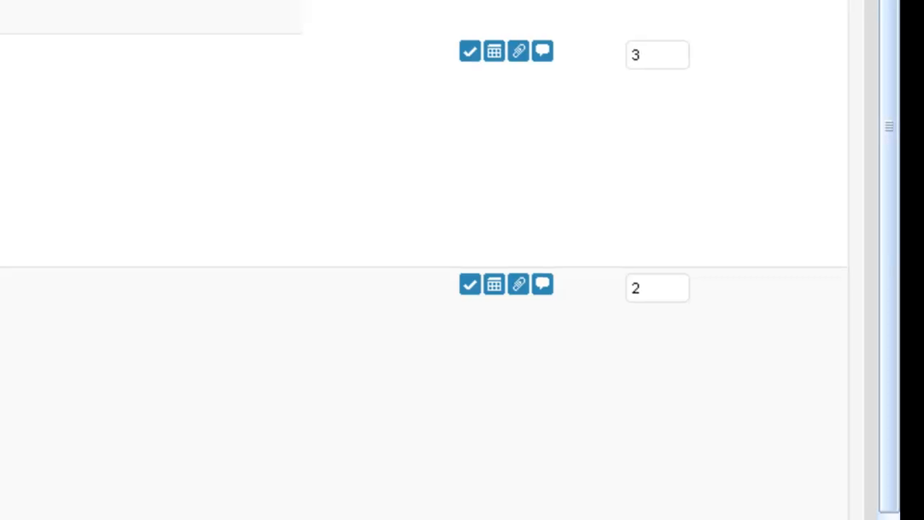
{"action": "left_click", "coordinate": [124, 97]}
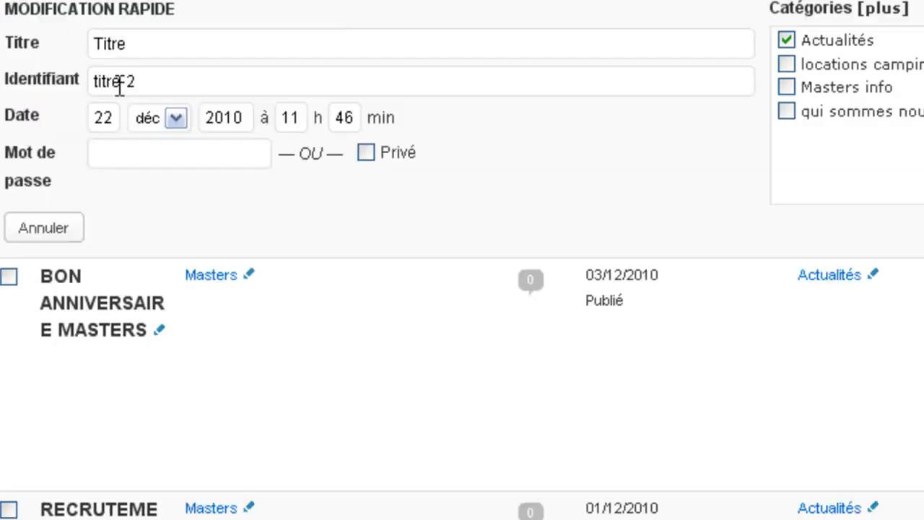
Give the Titre post a password and set its status to Publié.
{"action": "left_click", "coordinate": [155, 156]}
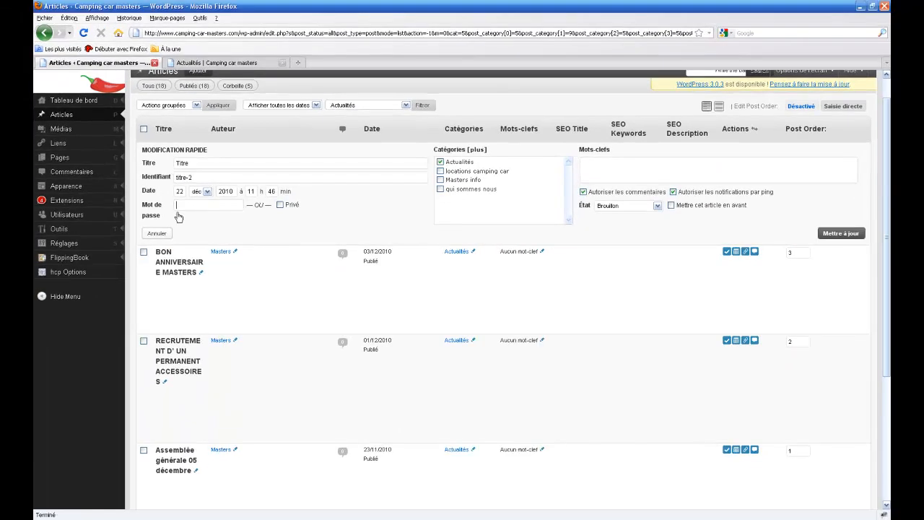
{"action": "left_click", "coordinate": [644, 211]}
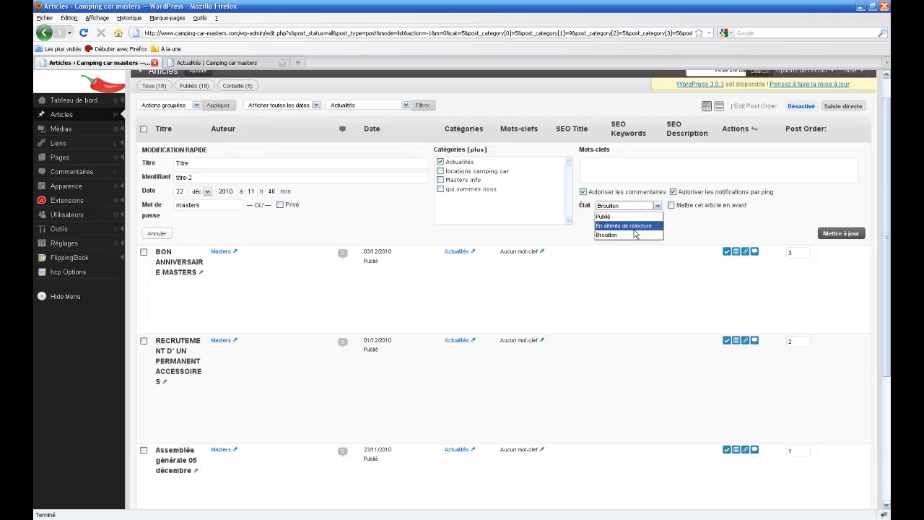
{"action": "left_click", "coordinate": [622, 216]}
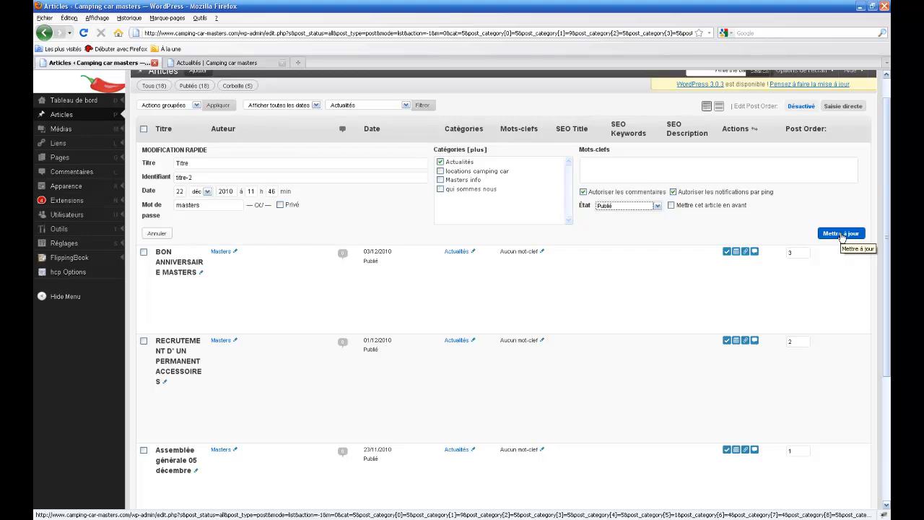
{"action": "left_click", "coordinate": [841, 234]}
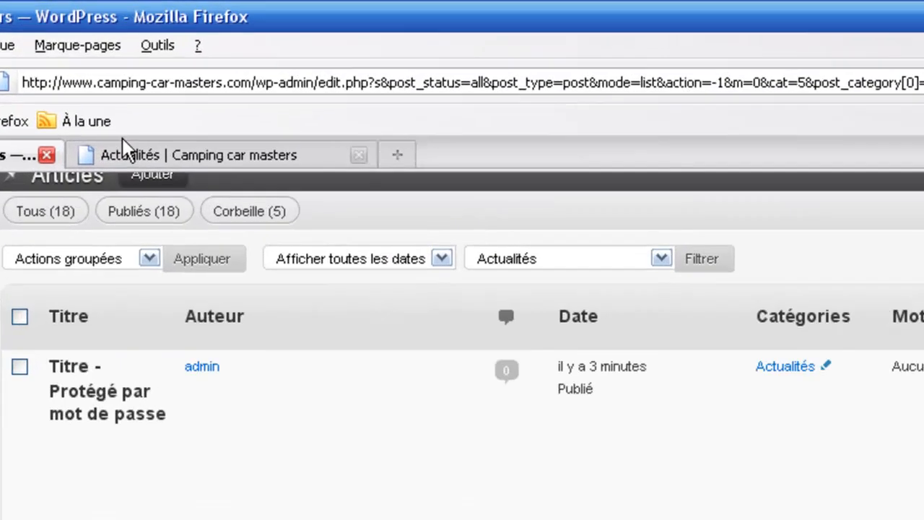
{"action": "left_click", "coordinate": [122, 150]}
Reload Actualités and unlock the protected Titre post by entering its password.
{"action": "key", "text": "F5"}
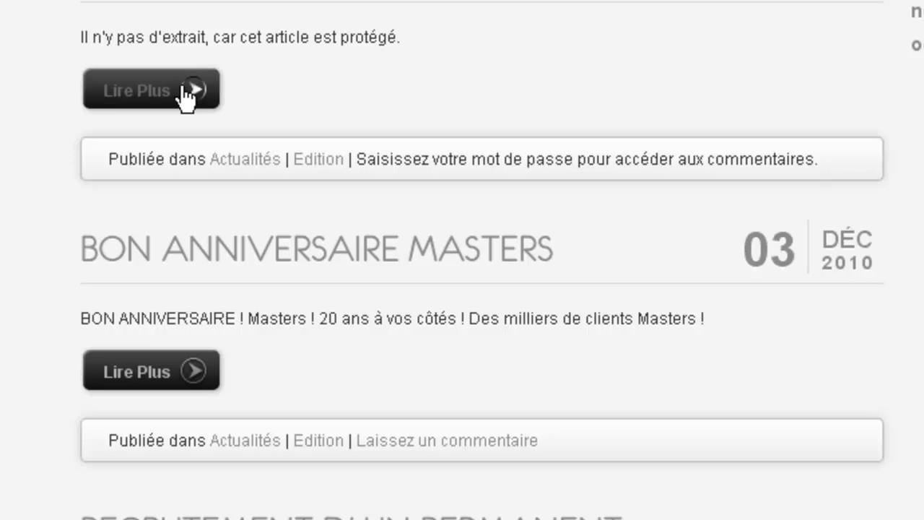
{"action": "left_click", "coordinate": [187, 92]}
{"action": "left_click", "coordinate": [178, 94]}
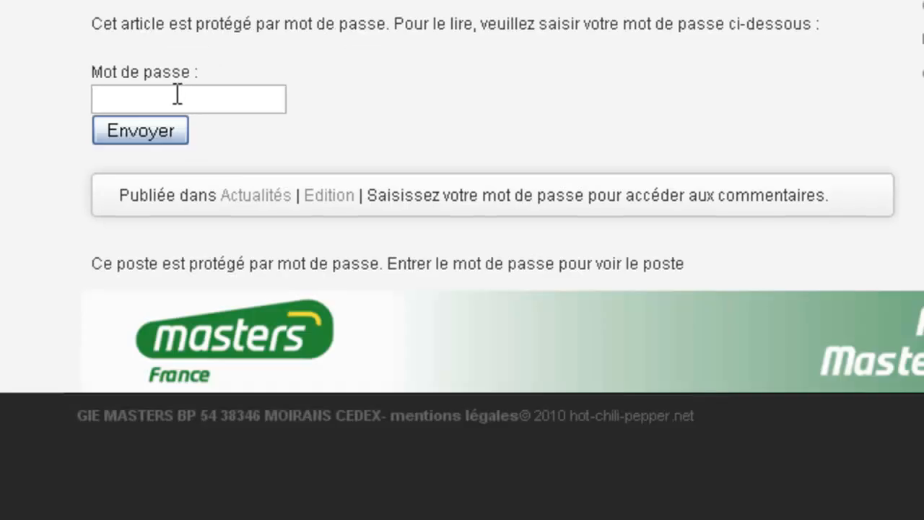
{"action": "type", "text": "********"}
{"action": "left_click", "coordinate": [119, 136]}
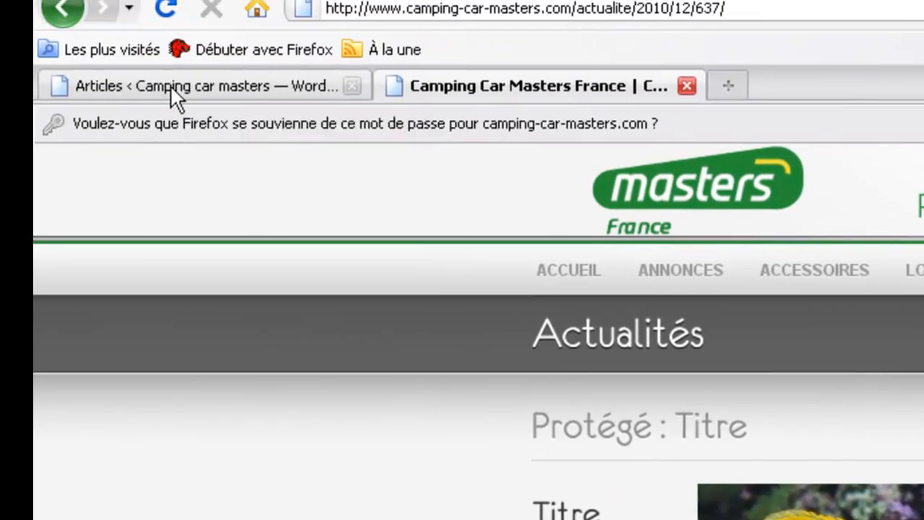
Open the Titre post in the full editor and set its visibility to Public.
{"action": "left_click", "coordinate": [171, 85]}
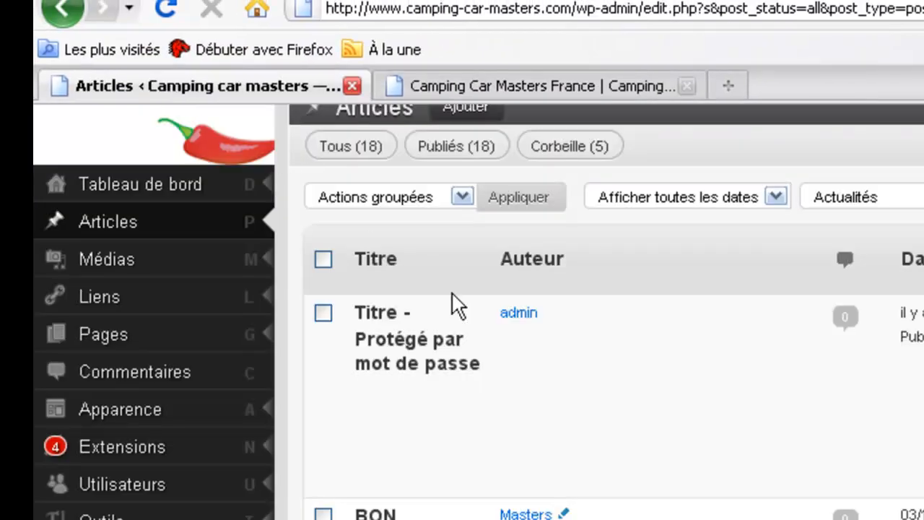
{"action": "mouse_move", "coordinate": [582, 433]}
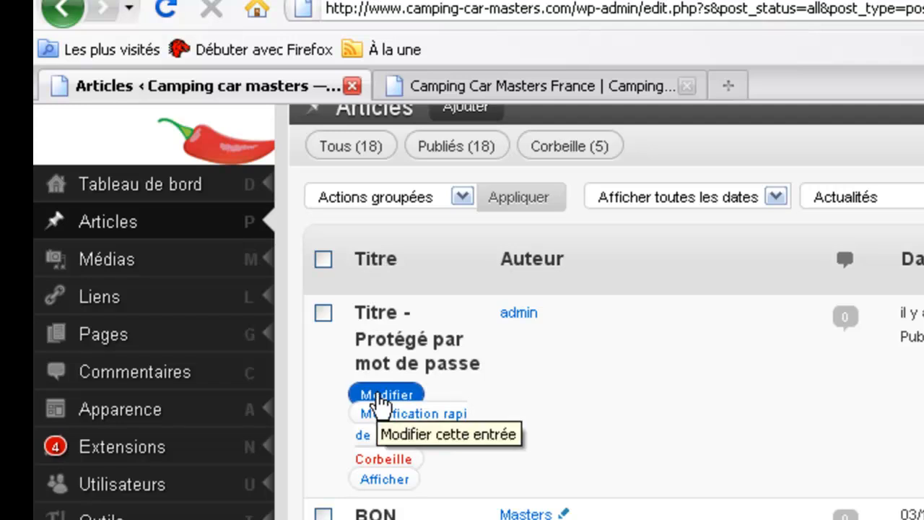
{"action": "left_click", "coordinate": [380, 405]}
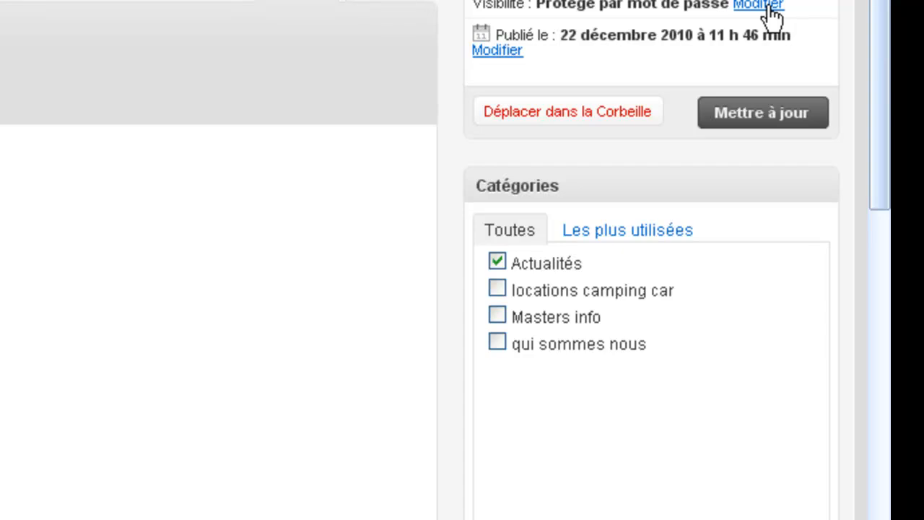
{"action": "left_click", "coordinate": [770, 7]}
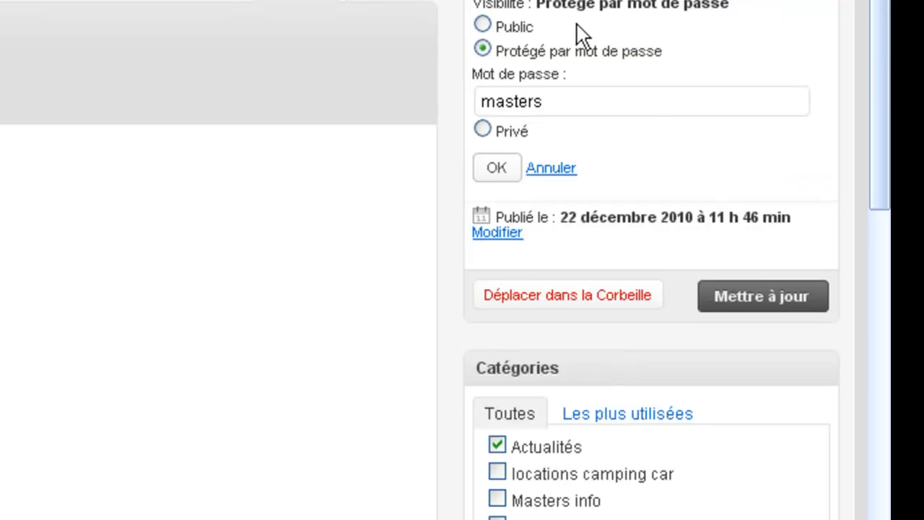
{"action": "left_click", "coordinate": [482, 26]}
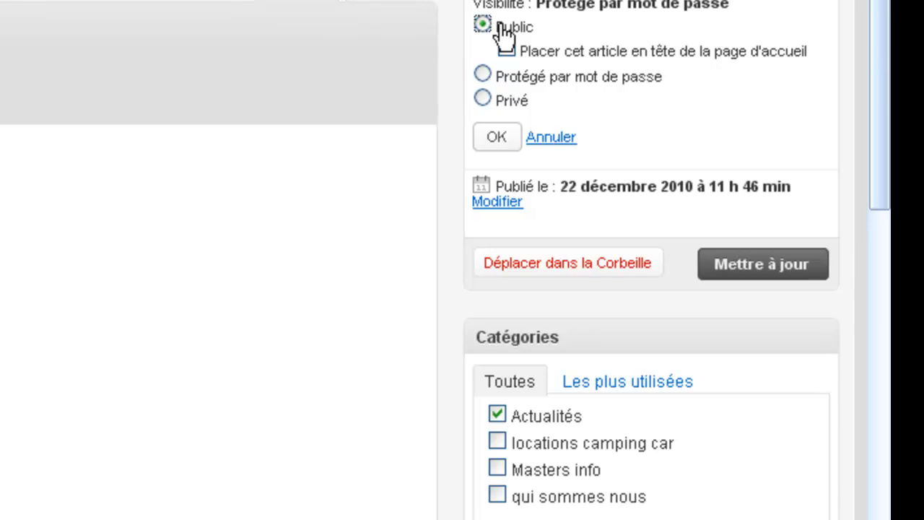
{"action": "left_click", "coordinate": [504, 134]}
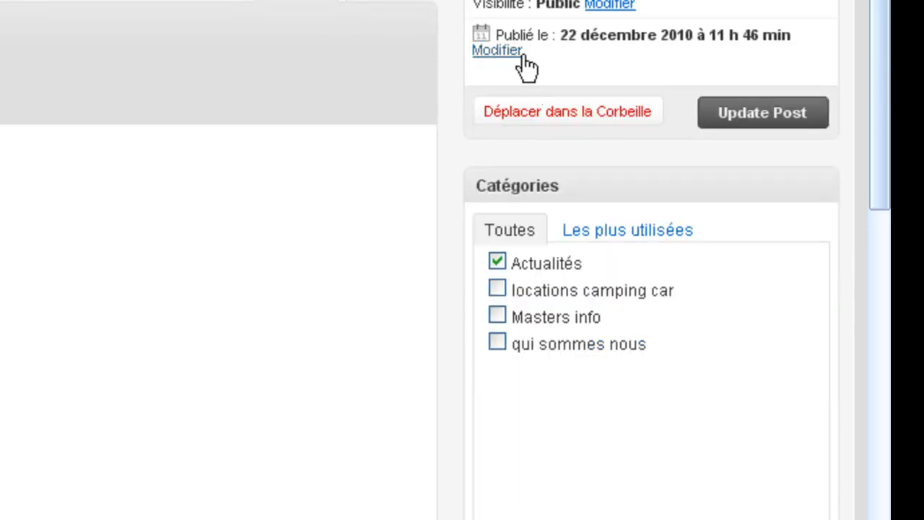
Change the post status to Brouillon and save the post.
{"action": "left_click", "coordinate": [518, 55]}
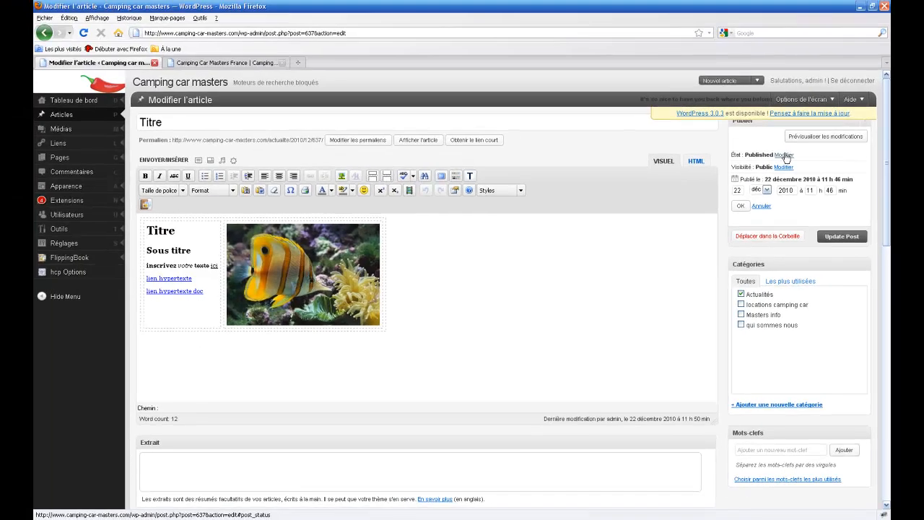
{"action": "left_click", "coordinate": [784, 156]}
{"action": "left_click", "coordinate": [769, 168]}
{"action": "left_click", "coordinate": [764, 195]}
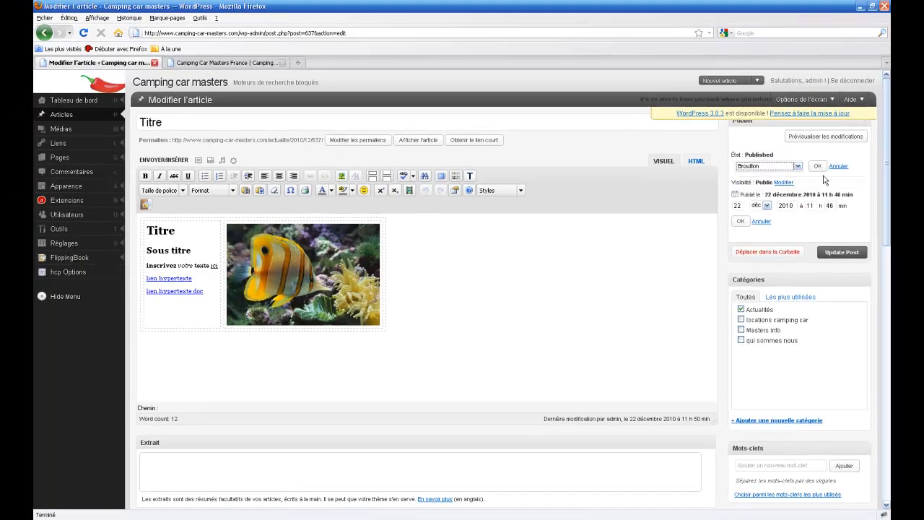
{"action": "left_click", "coordinate": [818, 174]}
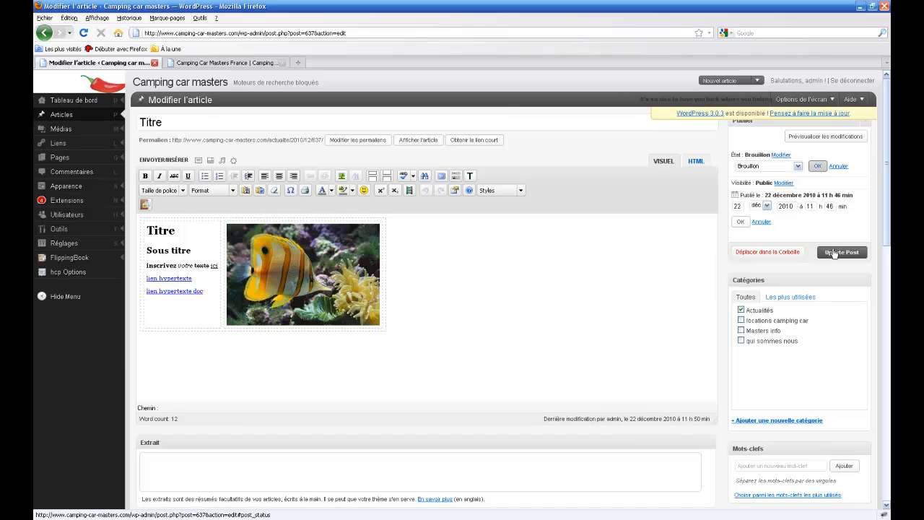
{"action": "left_click", "coordinate": [834, 241]}
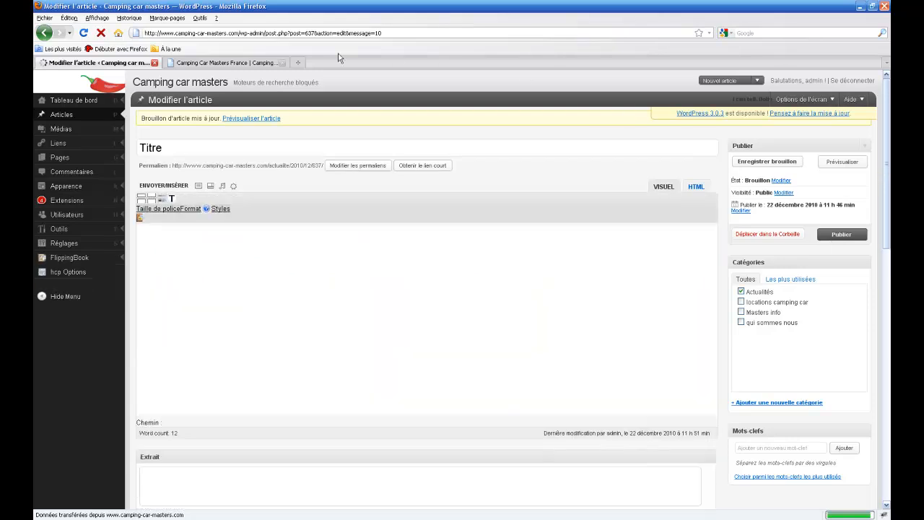
Reload the live site and confirm Titre is gone from the Actualités listing.
{"action": "left_click", "coordinate": [170, 65]}
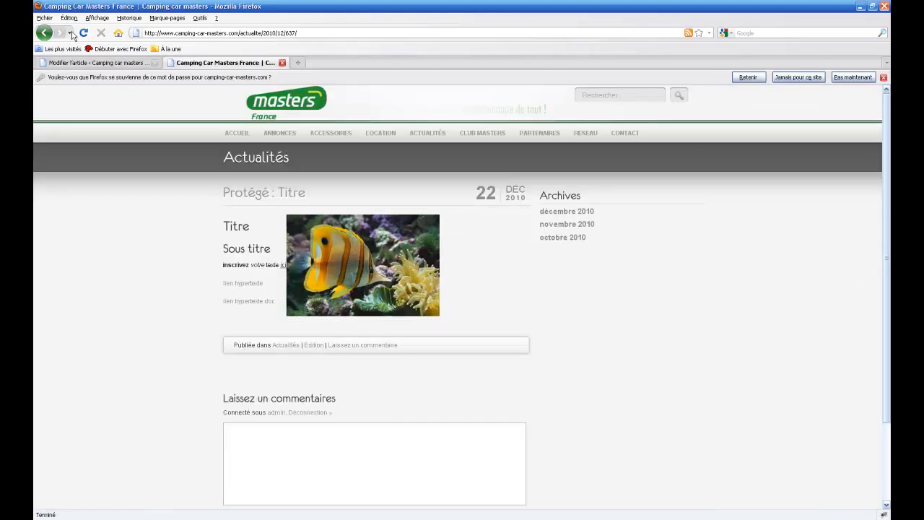
{"action": "left_click", "coordinate": [84, 33]}
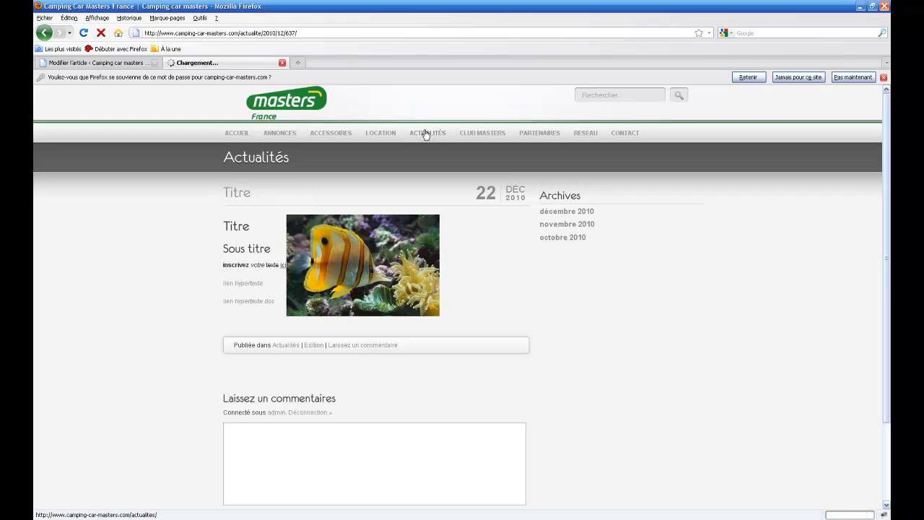
{"action": "left_click", "coordinate": [426, 134]}
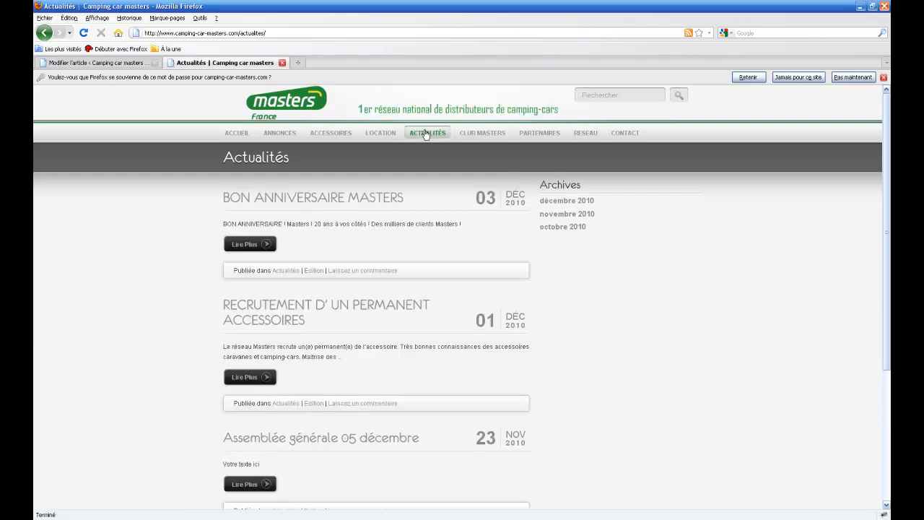
{"action": "scroll", "coordinate": [420, 250], "scroll_direction": "down", "scroll_amount": 5}
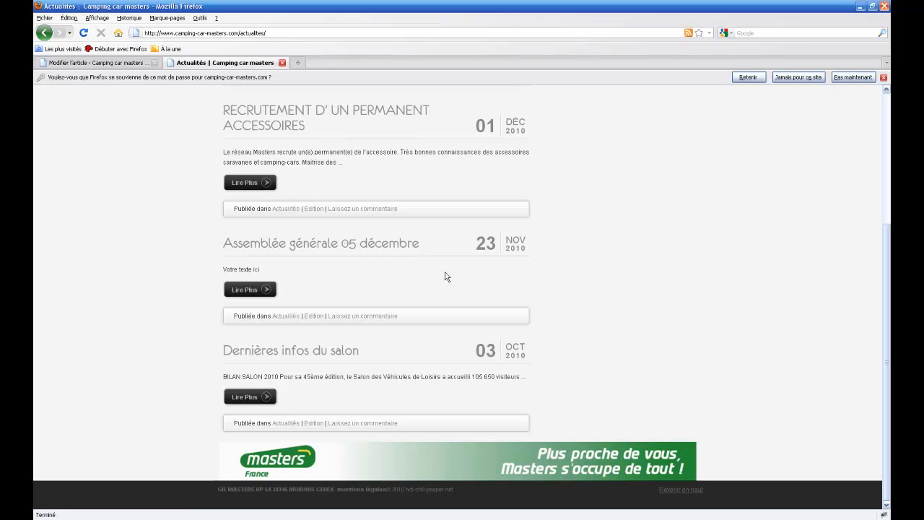
{"action": "scroll", "coordinate": [605, 296], "scroll_direction": "up", "scroll_amount": 5}
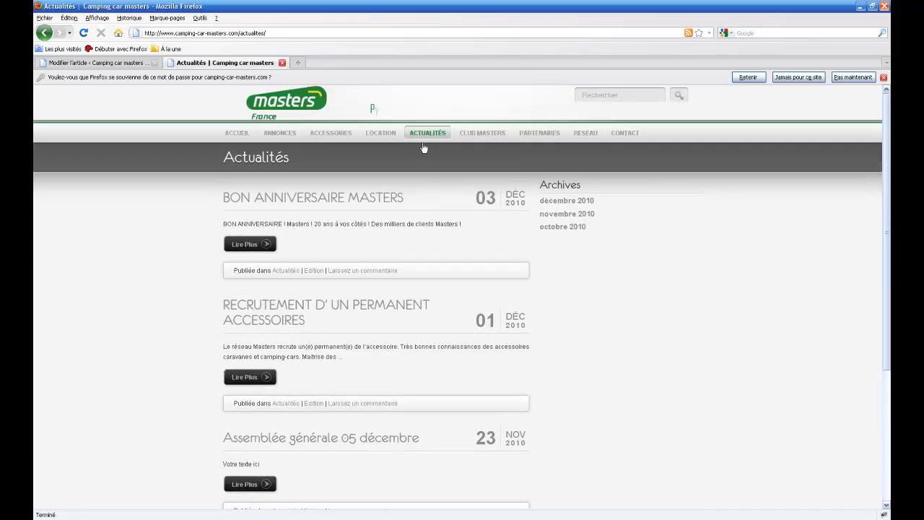